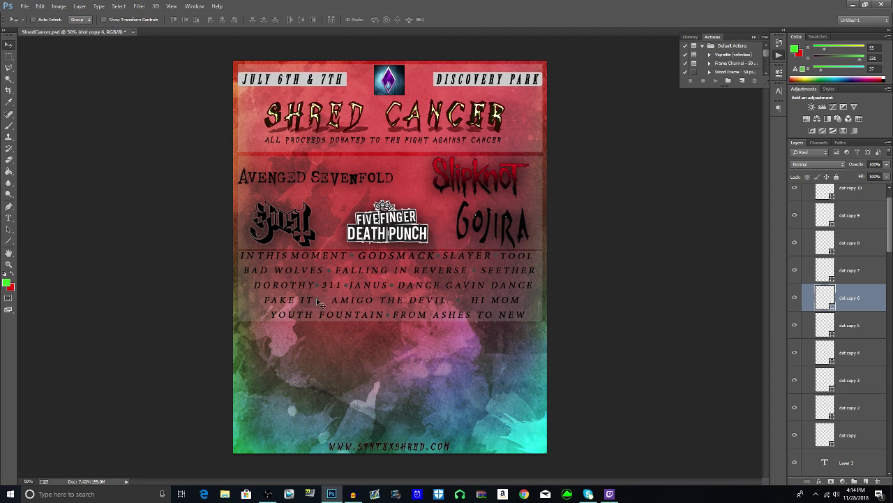
Collapse the Dots layer group
{"action": "scroll", "coordinate": [860, 299], "scroll_direction": "down", "scroll_amount": 1}
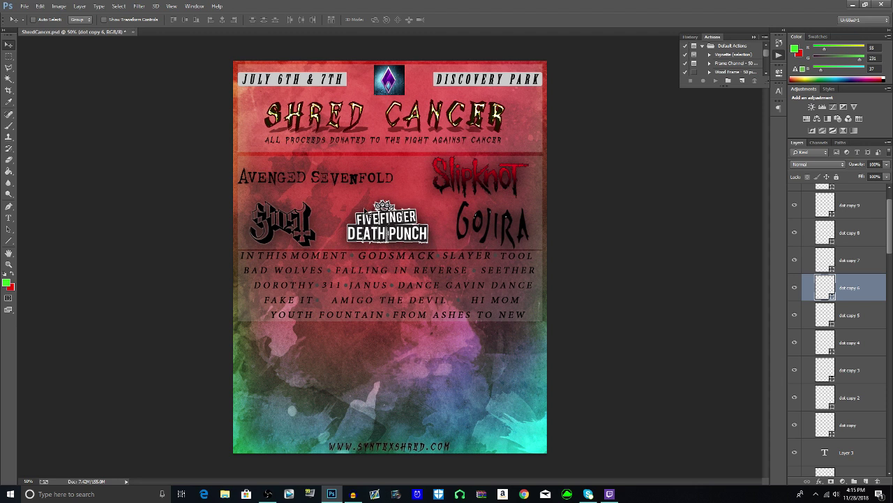
{"action": "scroll", "coordinate": [828, 232], "scroll_direction": "up", "scroll_amount": 2}
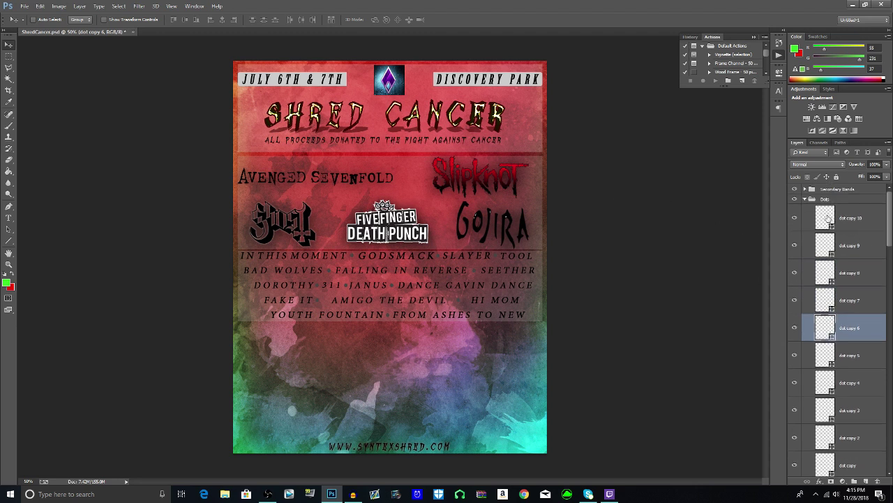
{"action": "left_click", "coordinate": [803, 201]}
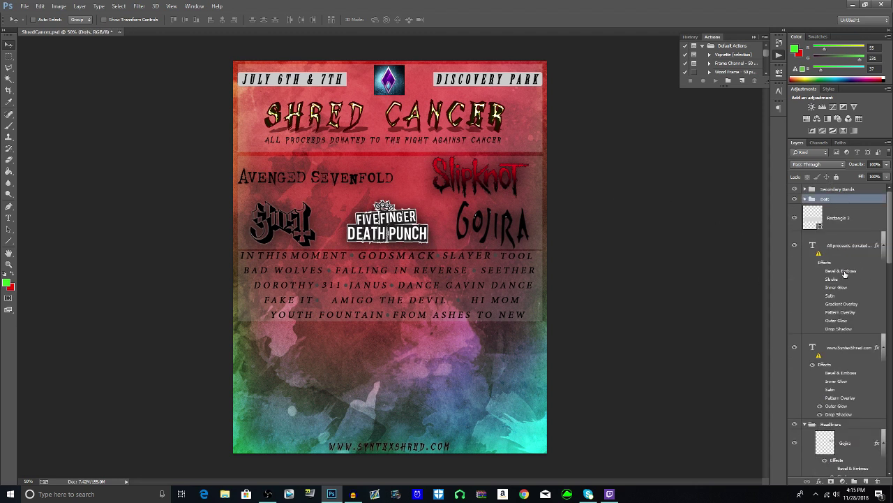
{"action": "left_click", "coordinate": [820, 254]}
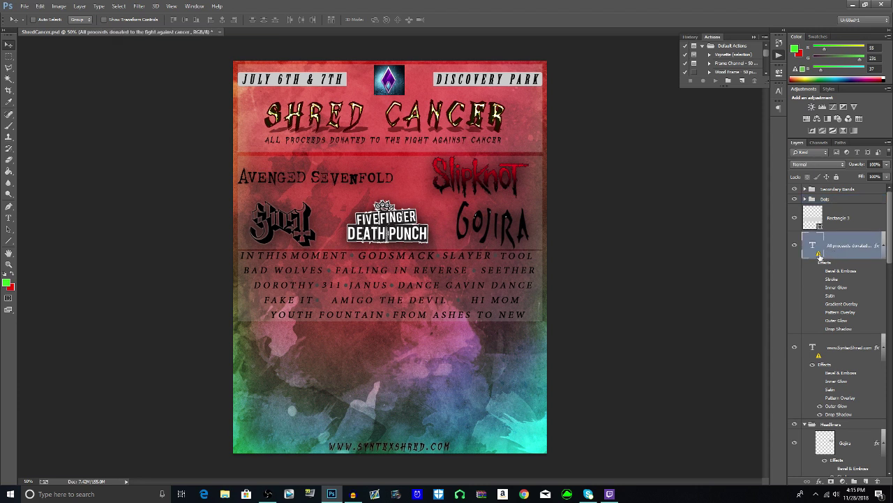
{"action": "right_click", "coordinate": [820, 255]}
{"action": "key", "text": "Escape"}
{"action": "scroll", "coordinate": [820, 358], "scroll_direction": "down", "scroll_amount": 10}
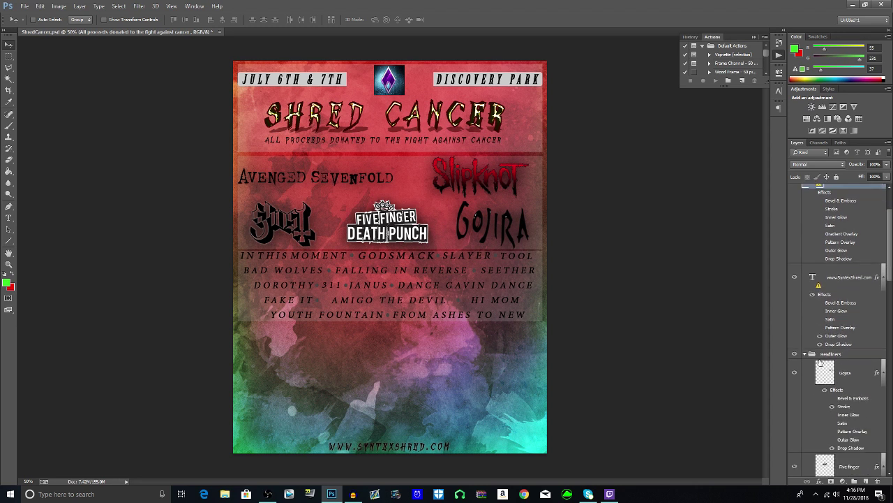
{"action": "scroll", "coordinate": [809, 358], "scroll_direction": "down", "scroll_amount": 15}
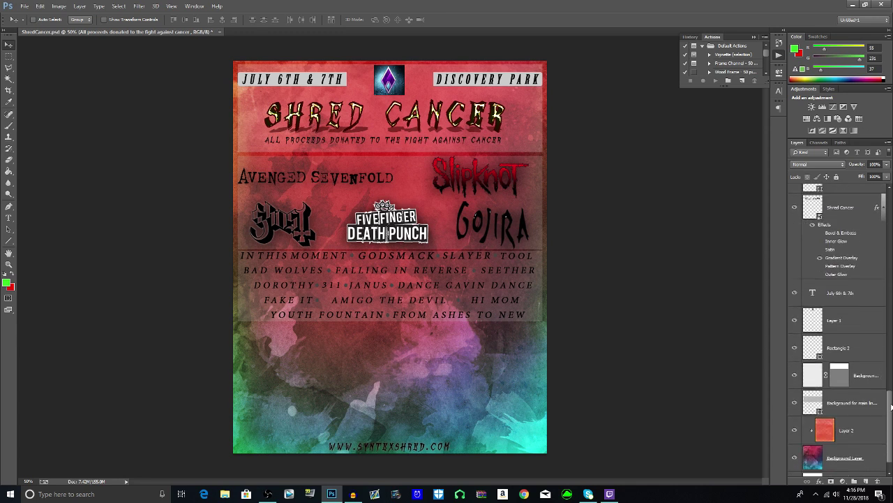
{"action": "left_click_drag", "start_coordinate": [892, 407], "coordinate": [892, 233]}
{"action": "left_click", "coordinate": [821, 245]}
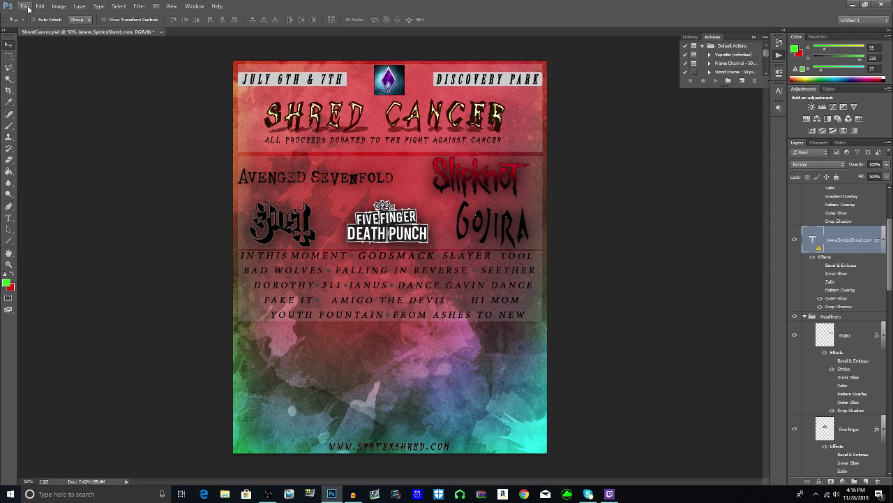
{"action": "right_click", "coordinate": [156, 127]}
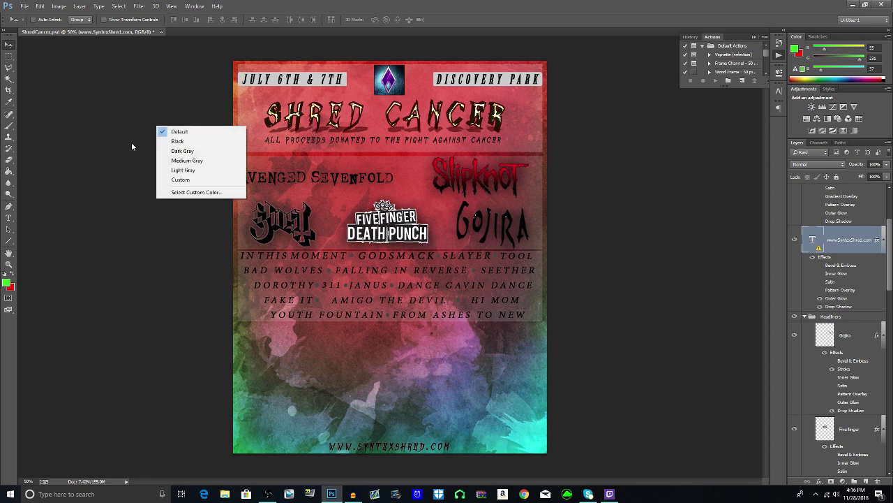
{"action": "left_click", "coordinate": [265, 128]}
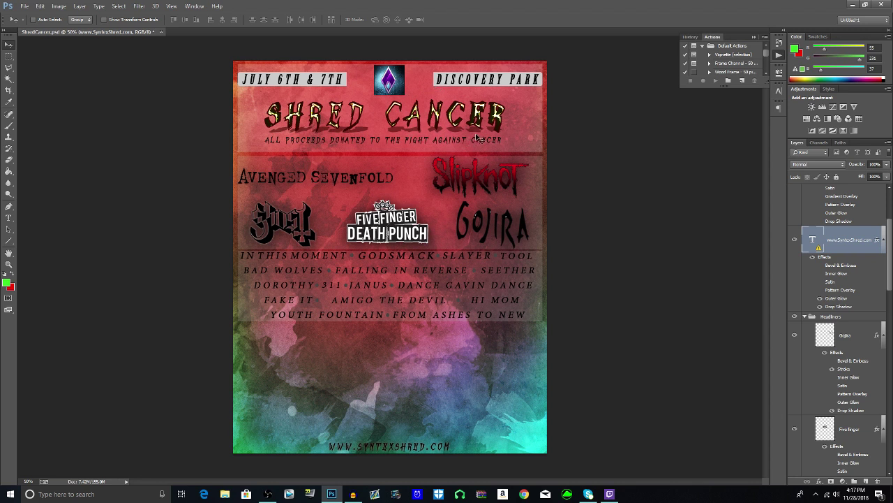
Look through the layers down to the background and collapse the Headliners layer group
{"action": "scroll", "coordinate": [855, 300], "scroll_direction": "down", "scroll_amount": 5}
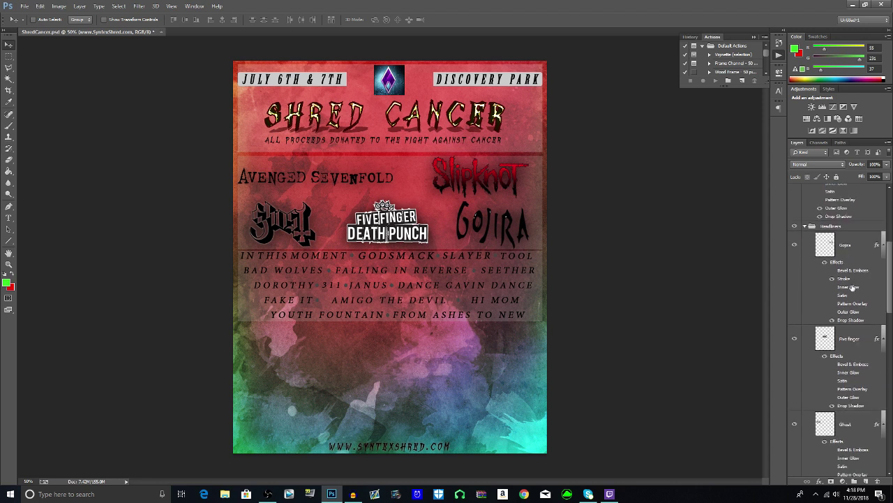
{"action": "scroll", "coordinate": [854, 300], "scroll_direction": "down", "scroll_amount": 8}
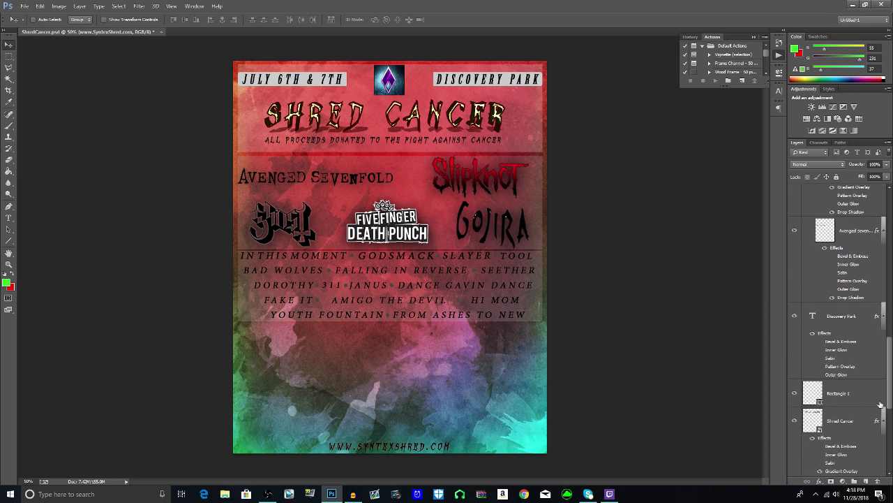
{"action": "scroll", "coordinate": [853, 388], "scroll_direction": "down", "scroll_amount": 1}
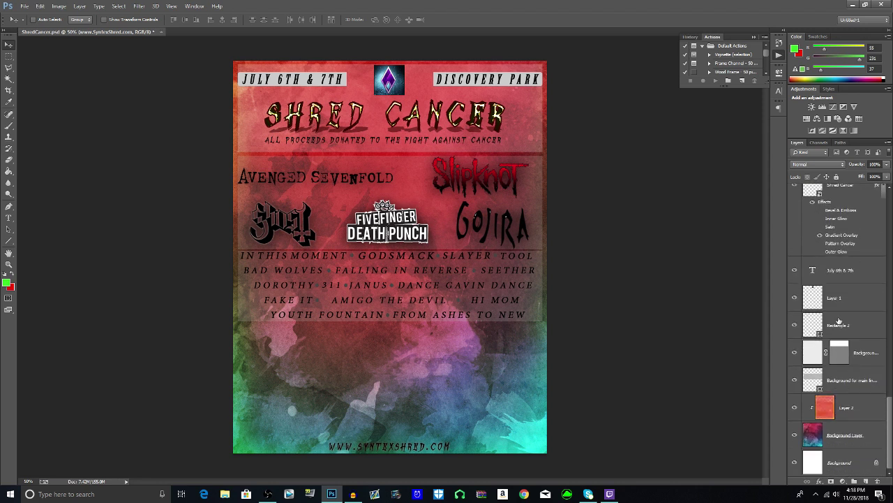
{"action": "scroll", "coordinate": [876, 377], "scroll_direction": "up", "scroll_amount": 8}
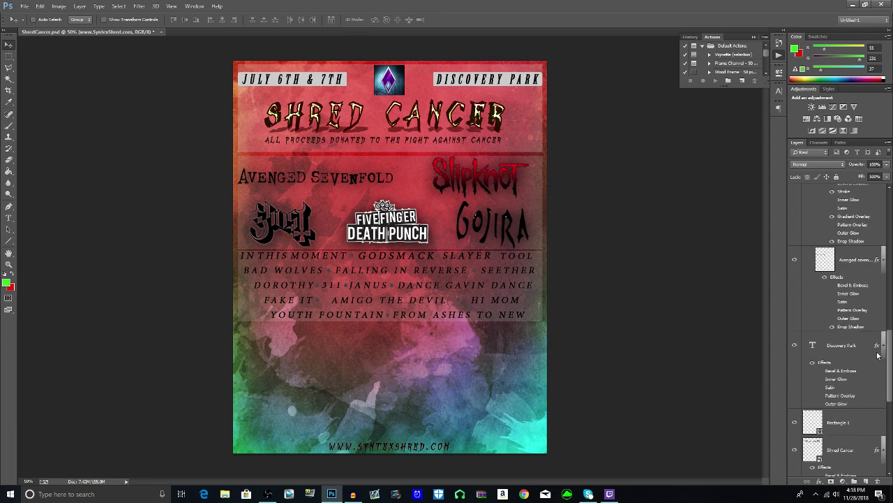
{"action": "scroll", "coordinate": [874, 327], "scroll_direction": "up", "scroll_amount": 2}
{"action": "scroll", "coordinate": [876, 298], "scroll_direction": "up", "scroll_amount": 5}
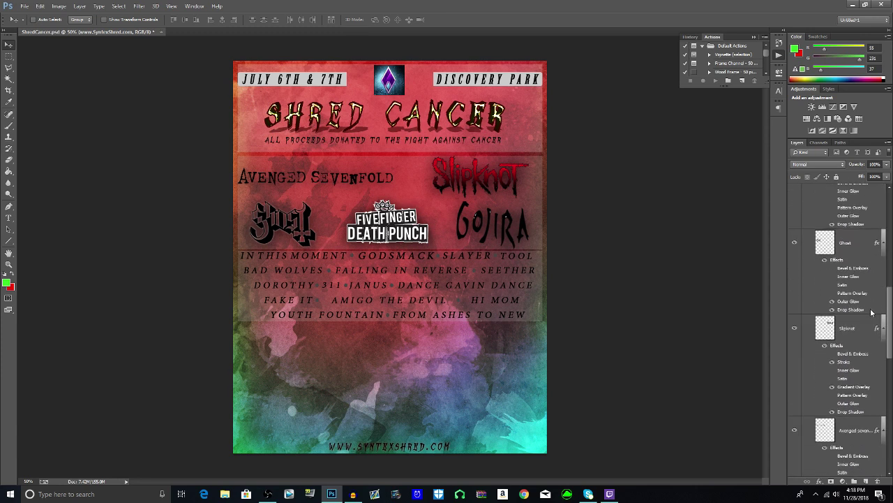
{"action": "left_click", "coordinate": [804, 263]}
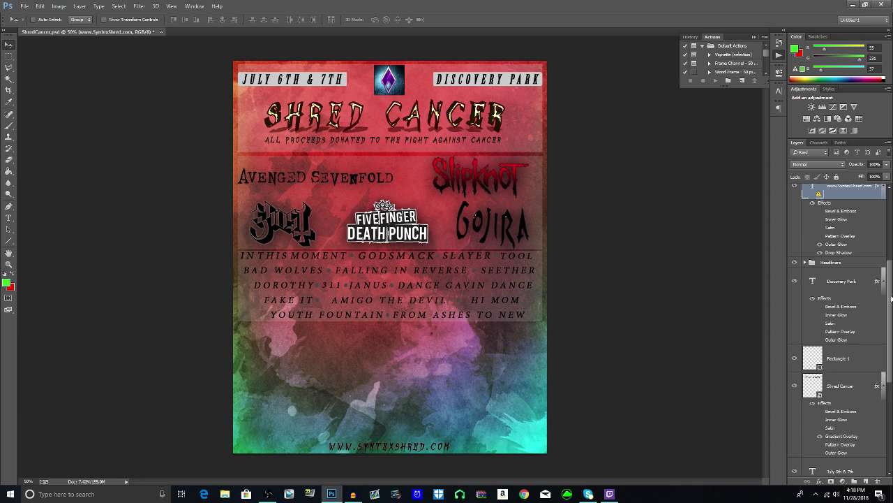
Identify the layer holding the purple gem logo by toggling Layer 1's visibility, and delete that layer
{"action": "scroll", "coordinate": [889, 340], "scroll_direction": "up", "scroll_amount": 5}
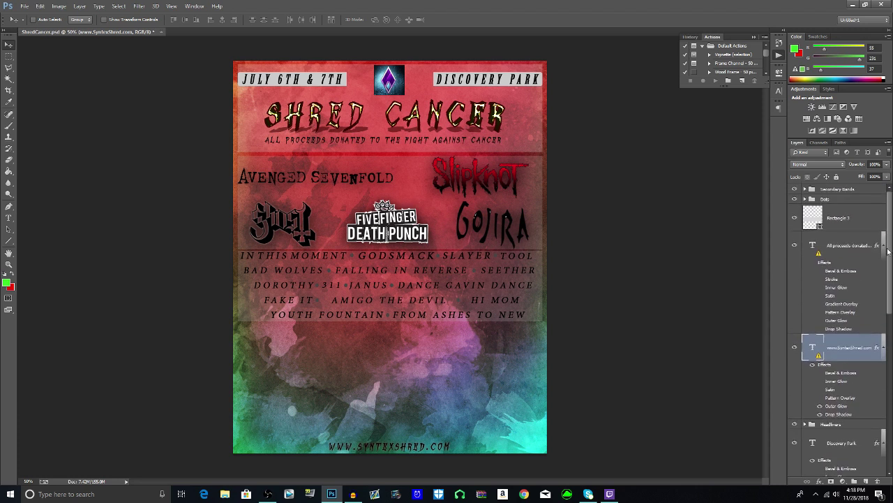
{"action": "left_click_drag", "start_coordinate": [888, 247], "coordinate": [887, 389]}
{"action": "left_click", "coordinate": [794, 327]}
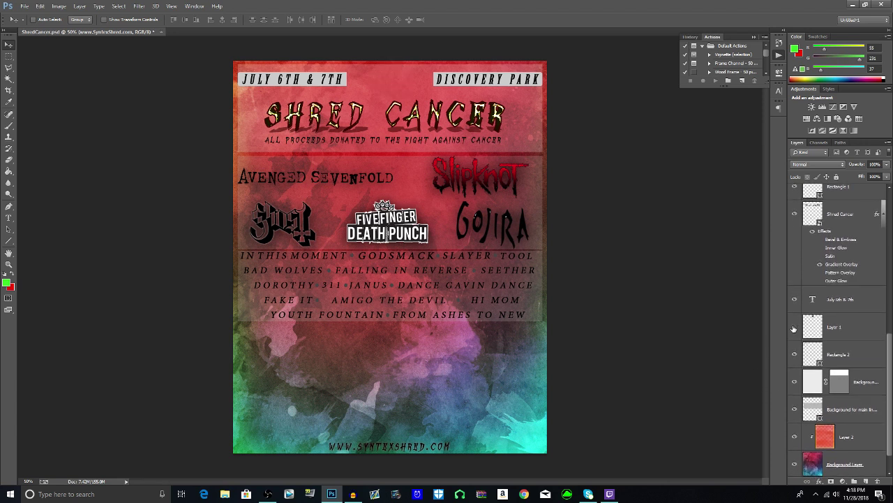
{"action": "left_click", "coordinate": [795, 327]}
{"action": "left_click", "coordinate": [838, 334]}
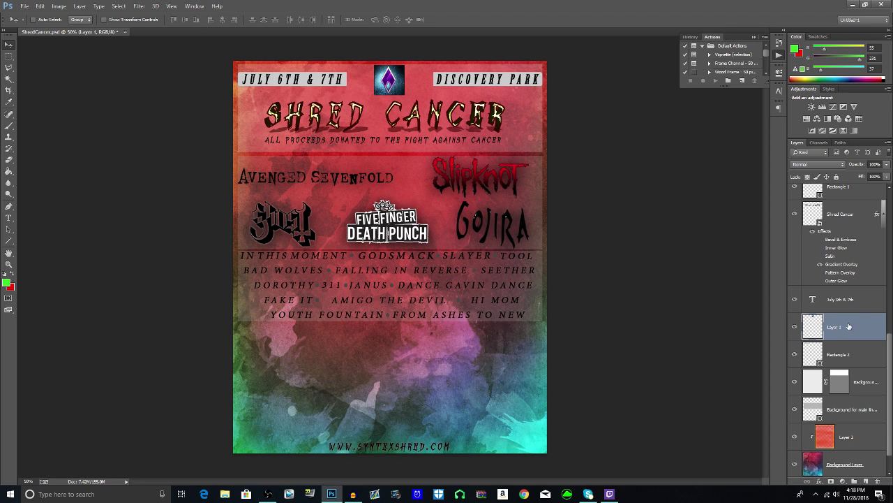
{"action": "key", "text": "Delete"}
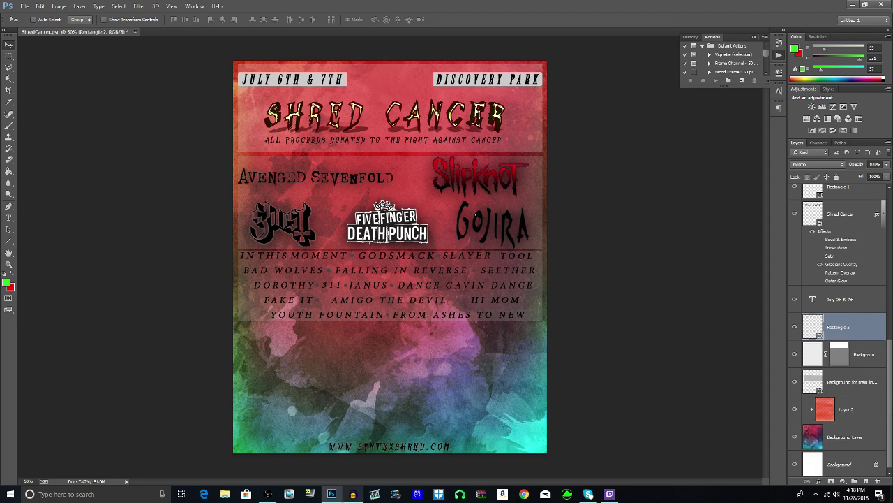
Switch to Chrome and filter the Monster logo image results by usage rights to Labeled for reuse with modification
{"action": "left_click", "coordinate": [523, 494]}
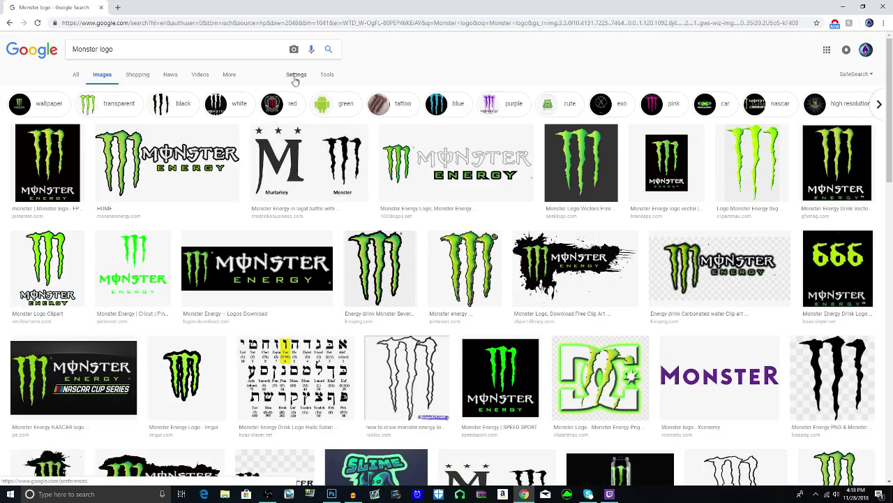
{"action": "left_click", "coordinate": [294, 78]}
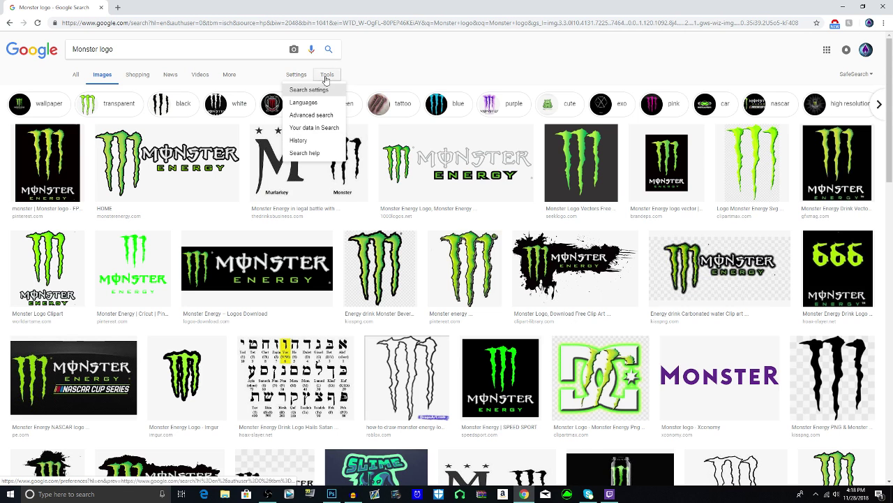
{"action": "left_click", "coordinate": [325, 78]}
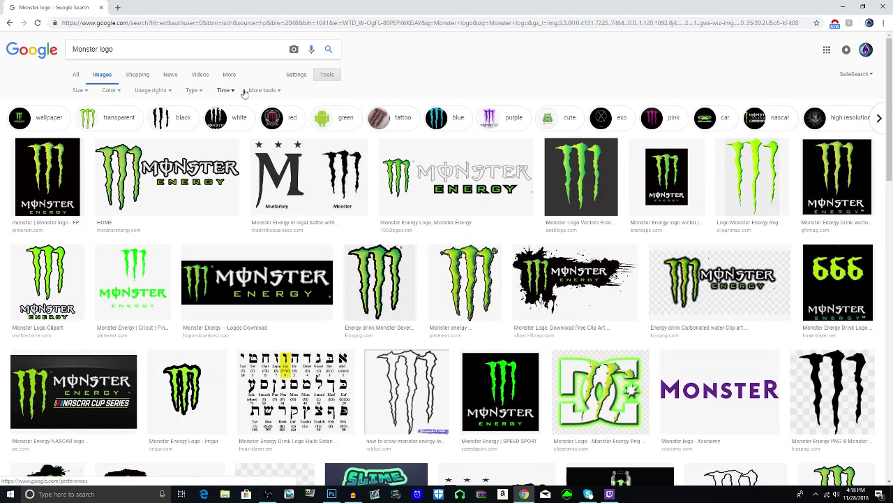
{"action": "left_click", "coordinate": [251, 92]}
{"action": "left_click", "coordinate": [256, 94]}
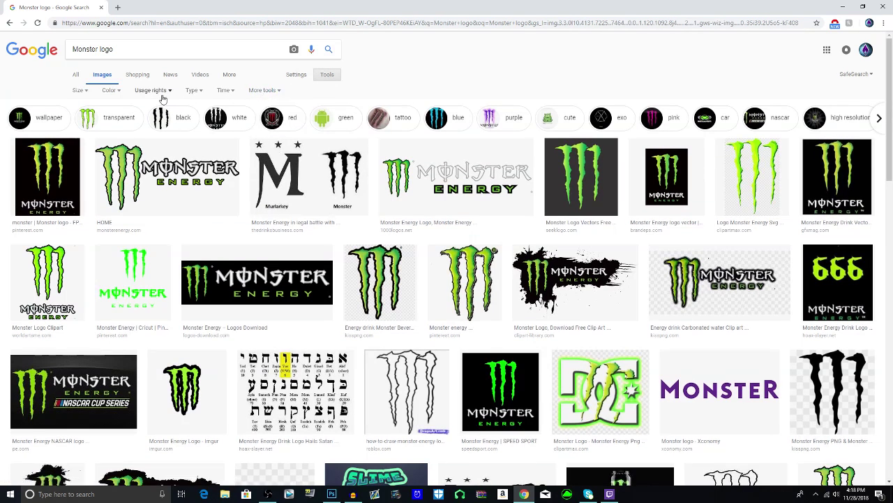
{"action": "left_click", "coordinate": [165, 91]}
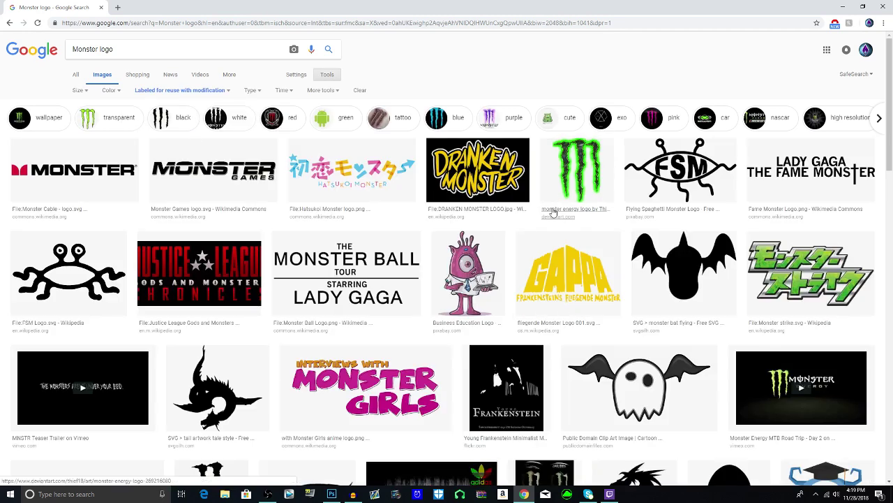
Browse the filtered images for a suitable Monster logo and remove the usage rights filter
{"action": "scroll", "coordinate": [593, 272], "scroll_direction": "down", "scroll_amount": 5}
{"action": "scroll", "coordinate": [593, 273], "scroll_direction": "down", "scroll_amount": 3}
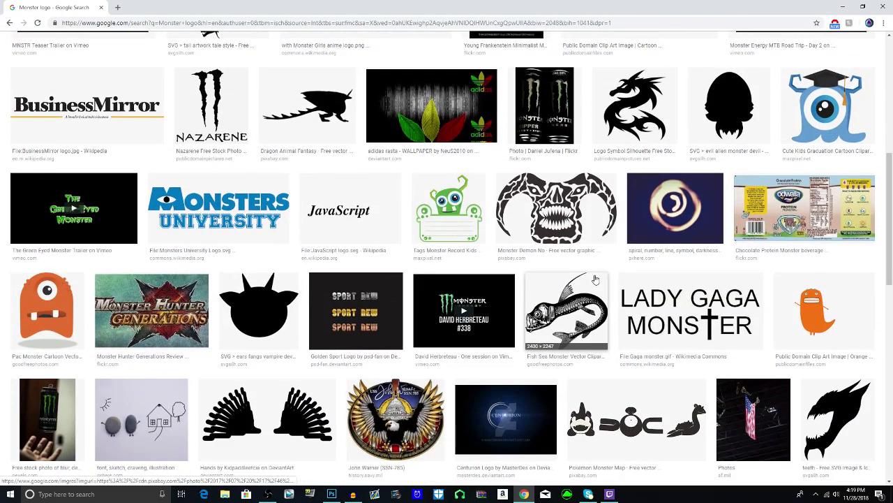
{"action": "scroll", "coordinate": [597, 276], "scroll_direction": "down", "scroll_amount": 3}
{"action": "scroll", "coordinate": [597, 276], "scroll_direction": "down", "scroll_amount": 4}
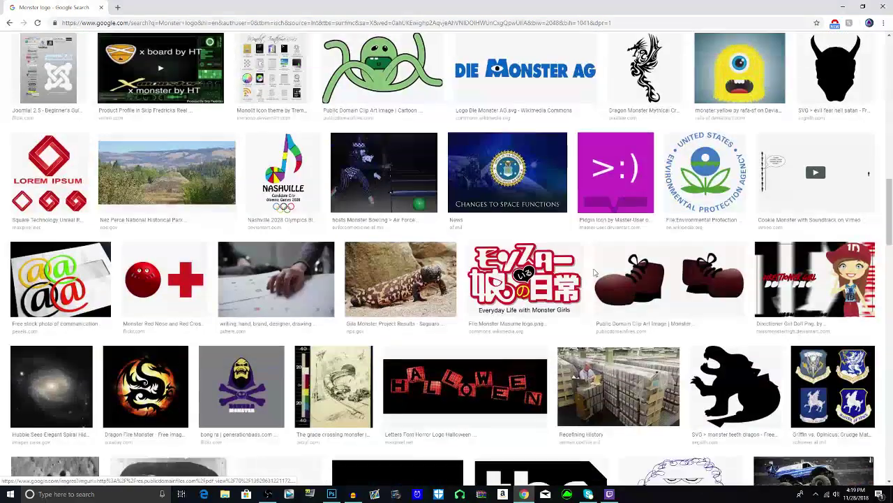
{"action": "scroll", "coordinate": [596, 267], "scroll_direction": "up", "scroll_amount": 10}
{"action": "scroll", "coordinate": [596, 267], "scroll_direction": "up", "scroll_amount": 4}
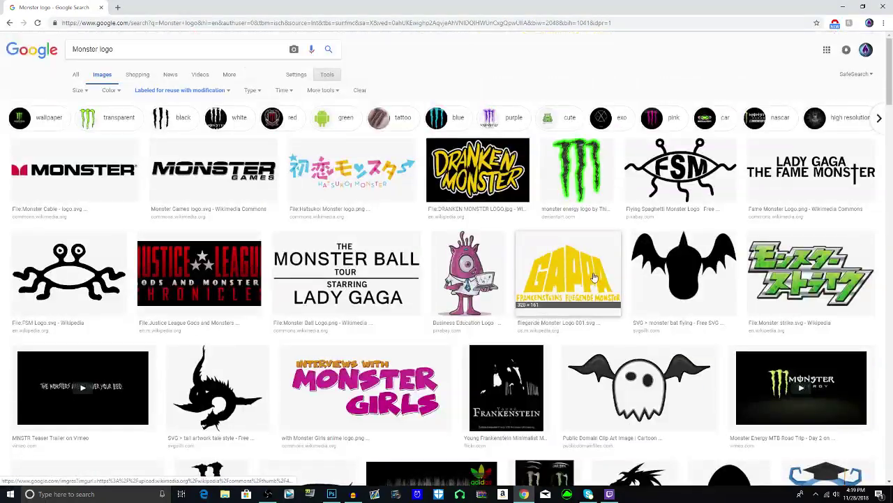
{"action": "left_click", "coordinate": [191, 92]}
{"action": "left_click", "coordinate": [183, 104]}
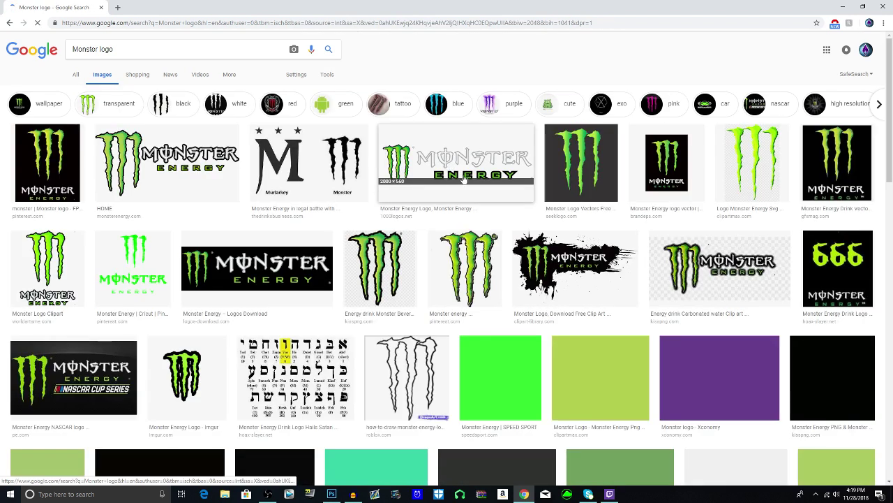
Preview the Monster Energy logos from monsterenergy.com, GFXMag and Proaction Racing among the image results
{"action": "left_click", "coordinate": [168, 171]}
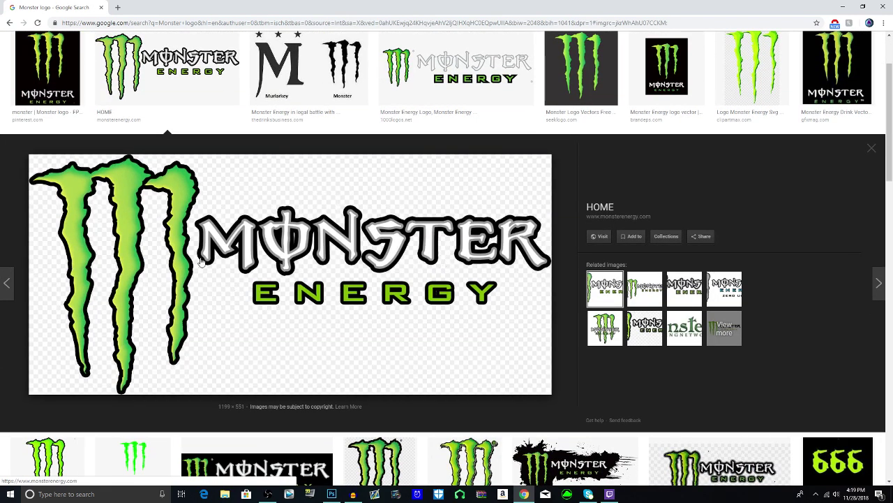
{"action": "scroll", "coordinate": [160, 258], "scroll_direction": "up", "scroll_amount": 3}
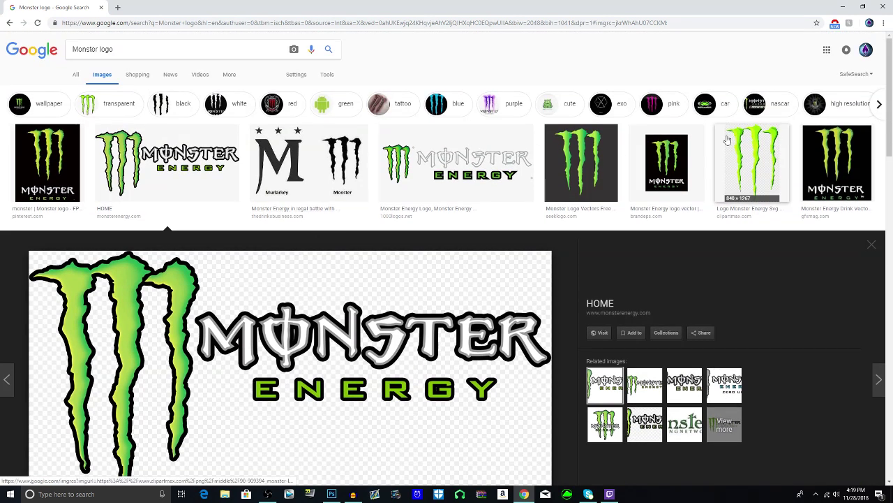
{"action": "left_click", "coordinate": [855, 185]}
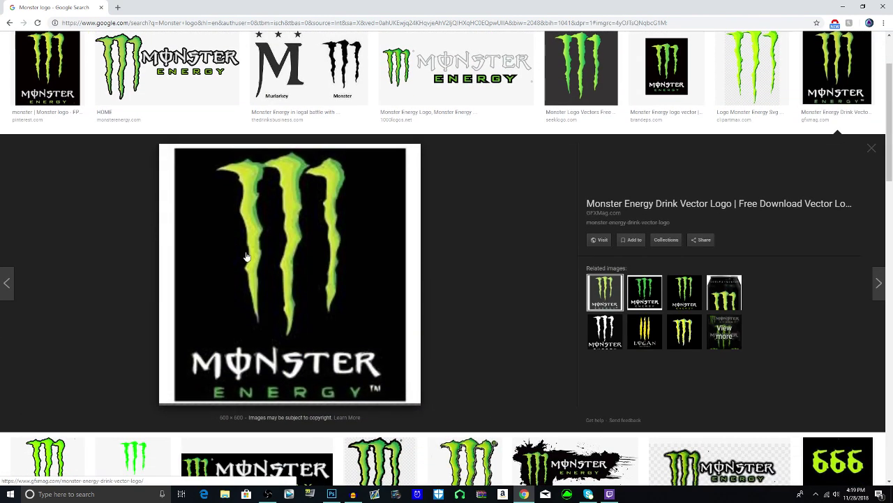
{"action": "scroll", "coordinate": [259, 249], "scroll_direction": "down", "scroll_amount": 5}
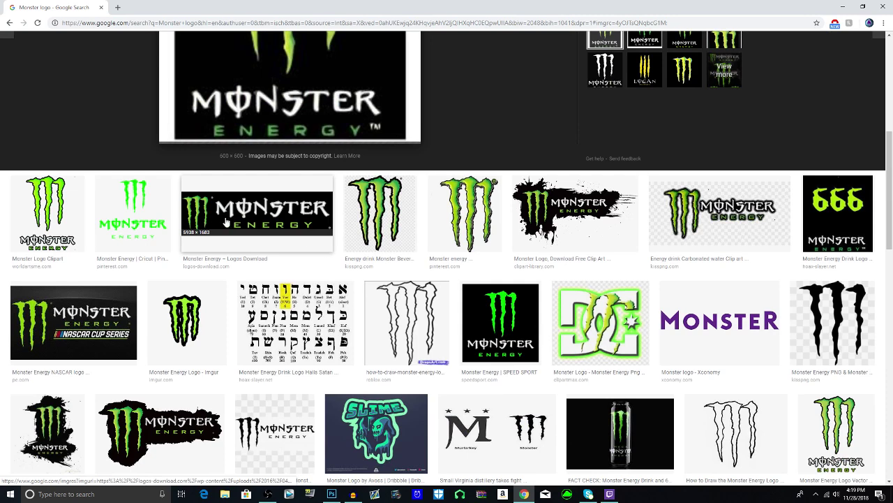
{"action": "scroll", "coordinate": [220, 219], "scroll_direction": "down", "scroll_amount": 3}
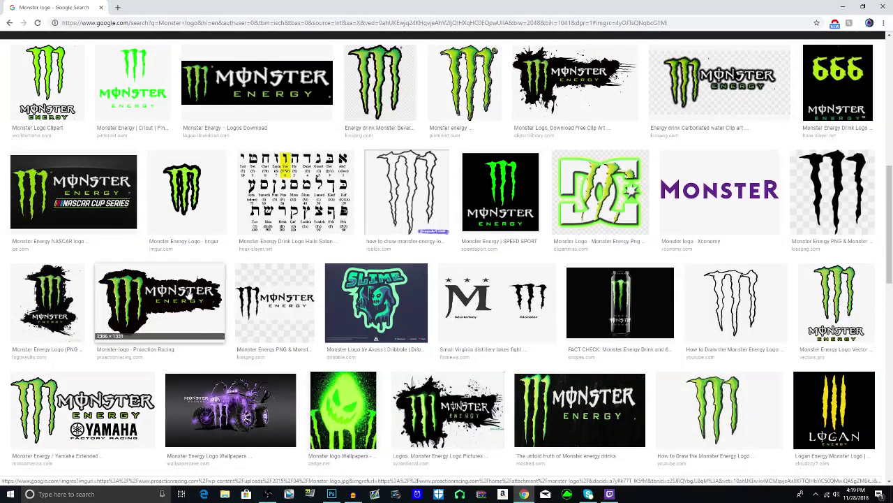
{"action": "left_click", "coordinate": [187, 277]}
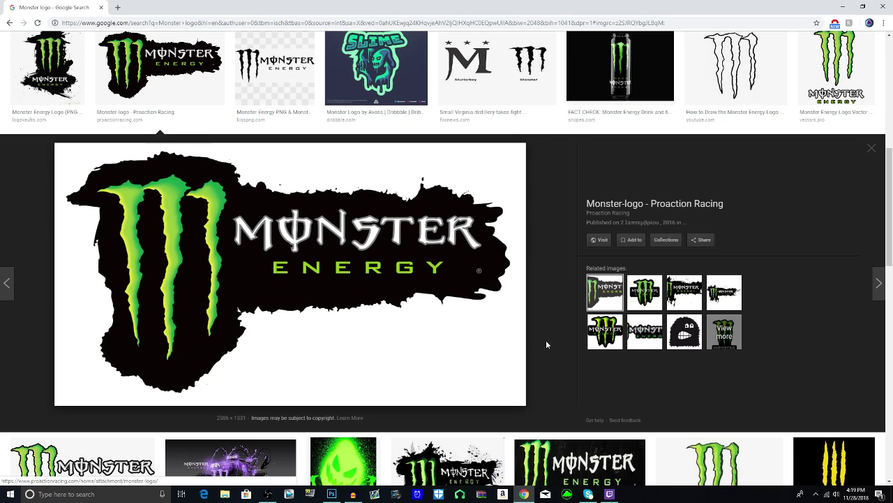
{"action": "scroll", "coordinate": [426, 296], "scroll_direction": "up", "scroll_amount": 10}
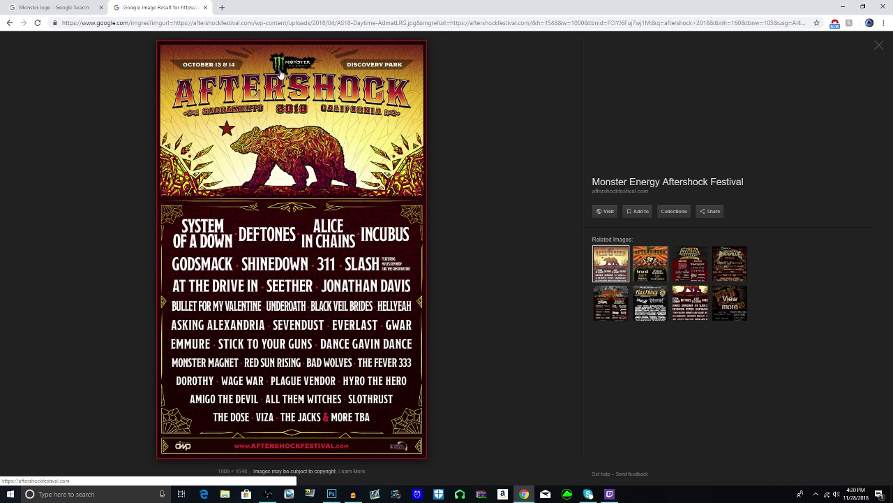
Return to the Monster logo results and save the previewed Proaction Racing logo image as Monster-logo on the Desktop
{"action": "left_click", "coordinate": [54, 7]}
{"action": "left_click", "coordinate": [263, 266]}
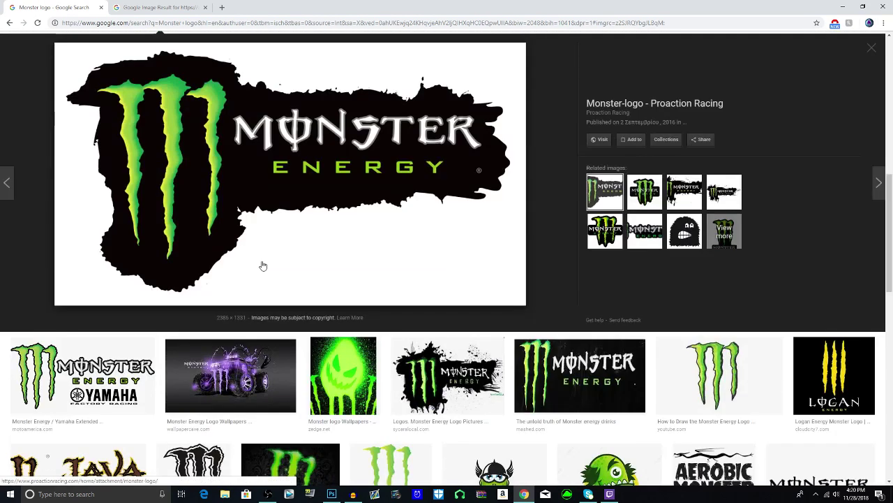
{"action": "right_click", "coordinate": [269, 180]}
{"action": "left_click", "coordinate": [310, 269]}
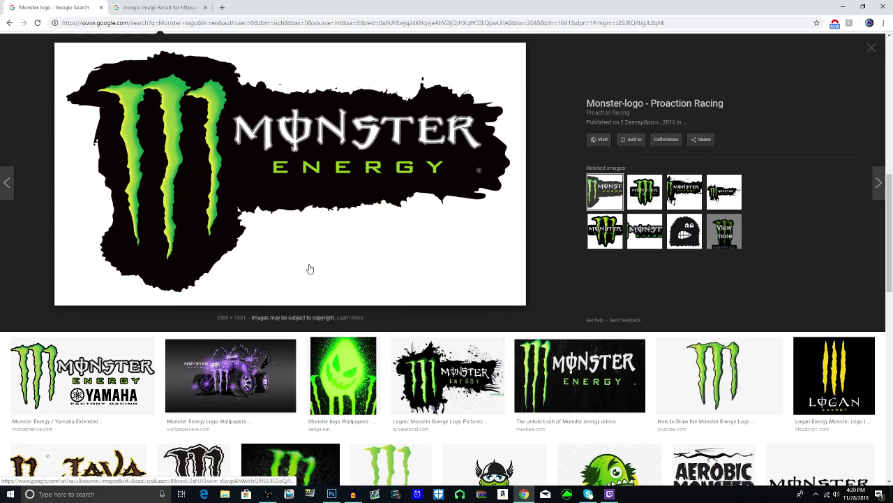
{"action": "right_click", "coordinate": [269, 226]}
{"action": "left_click", "coordinate": [311, 312]}
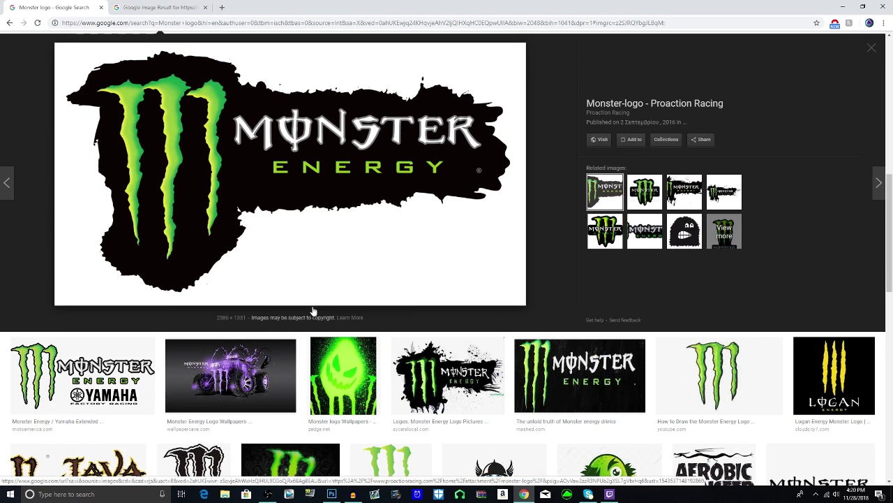
Switch to Photoshop, open the Monster-logo image from the Desktop and unlock its Background layer
{"action": "key", "text": "alt+Tab"}
{"action": "left_click", "coordinate": [25, 6]}
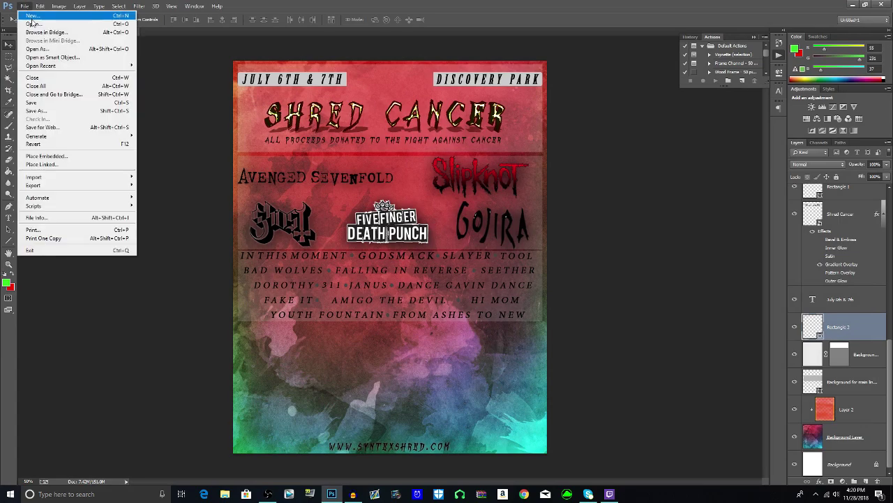
{"action": "left_click", "coordinate": [36, 25]}
{"action": "scroll", "coordinate": [212, 214], "scroll_direction": "down", "scroll_amount": 5}
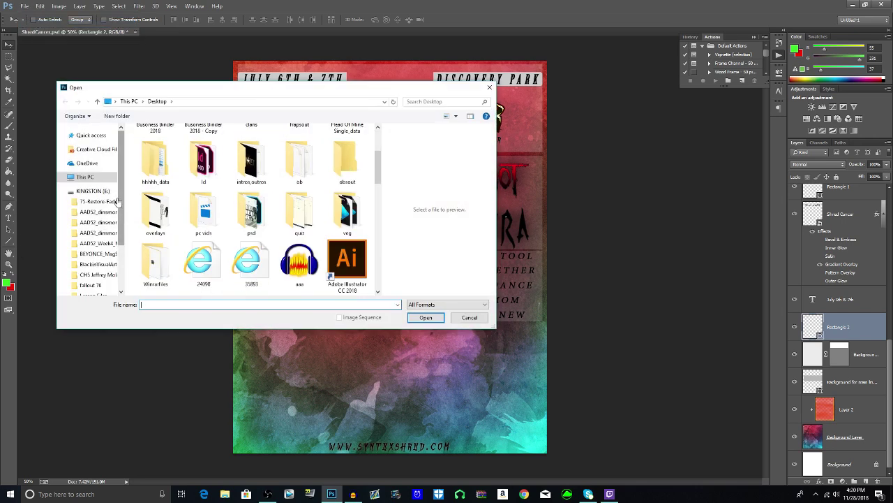
{"action": "scroll", "coordinate": [212, 214], "scroll_direction": "down", "scroll_amount": 5}
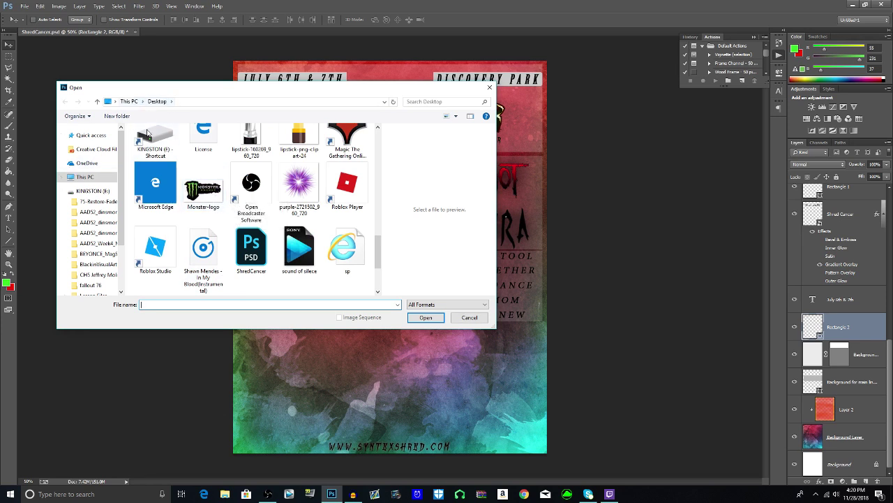
{"action": "left_click", "coordinate": [203, 187]}
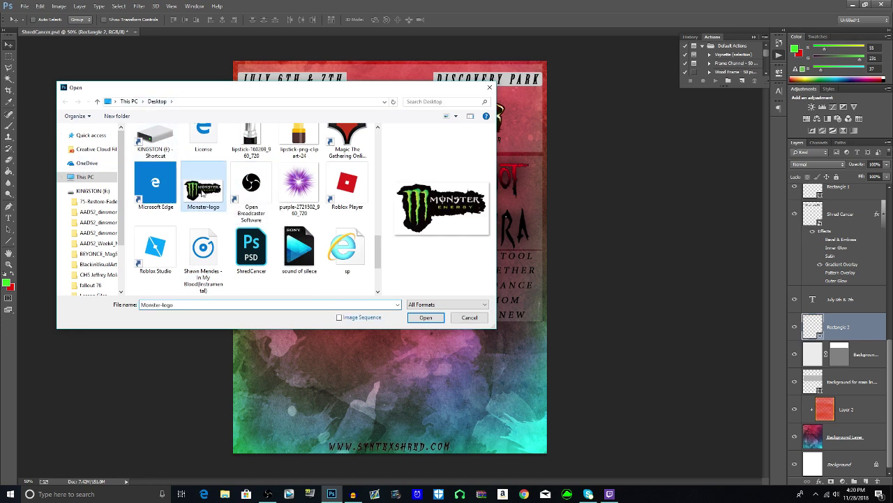
{"action": "left_click", "coordinate": [424, 317]}
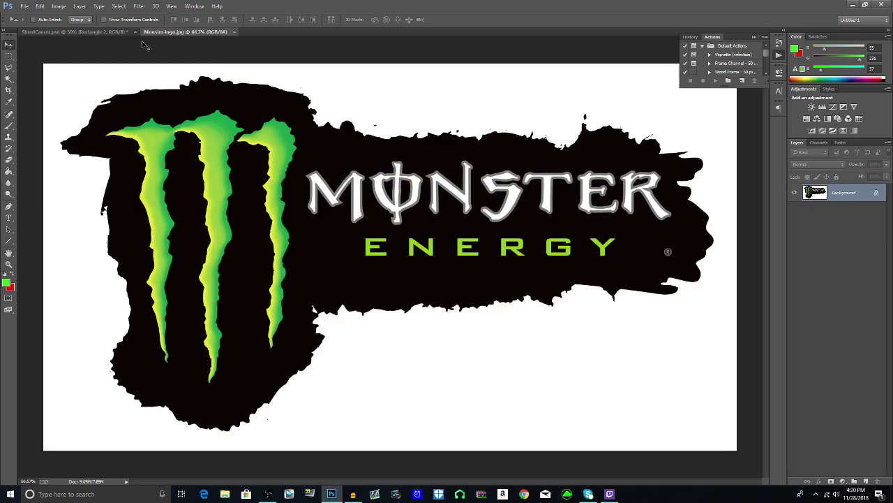
{"action": "left_click", "coordinate": [877, 195]}
Try to select the logo's black backdrop with the Magic Wand tool
{"action": "key", "text": "e"}
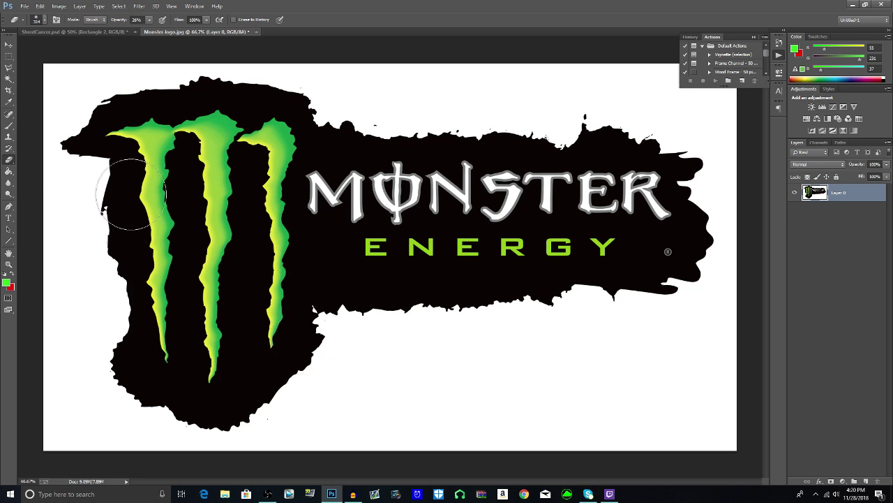
{"action": "left_click", "coordinate": [10, 81]}
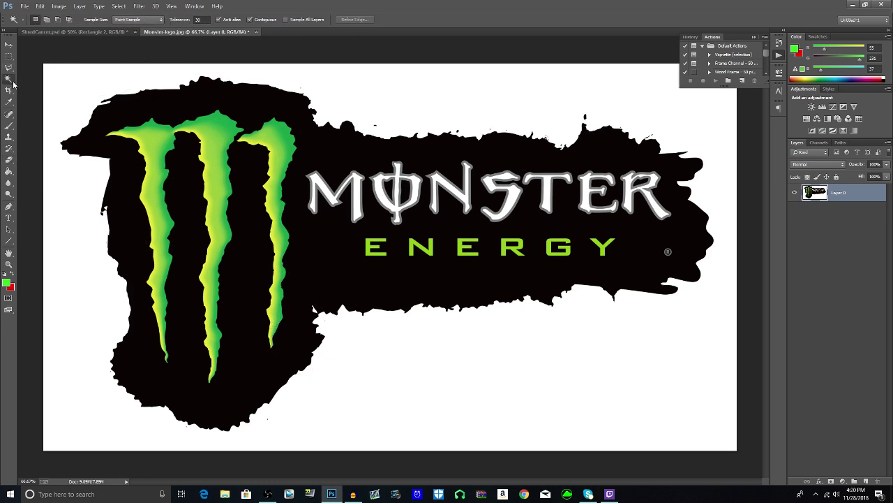
{"action": "right_click", "coordinate": [13, 83]}
{"action": "left_click", "coordinate": [30, 88]}
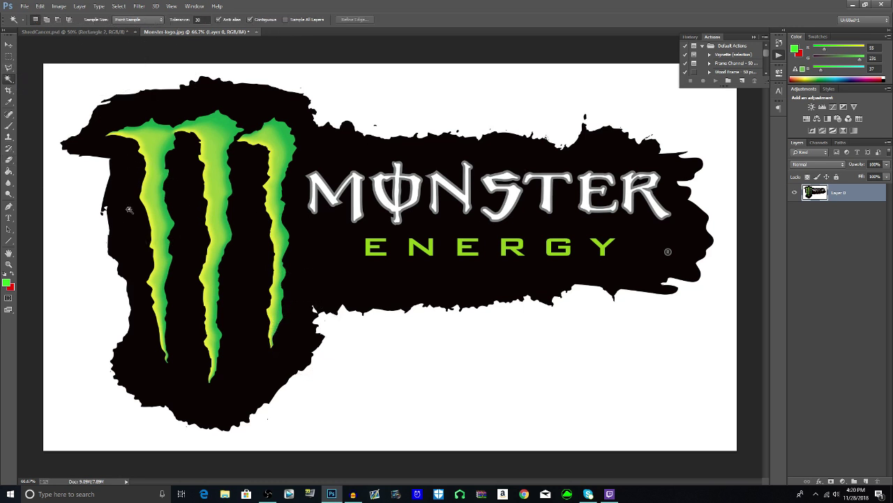
{"action": "left_click", "coordinate": [225, 257]}
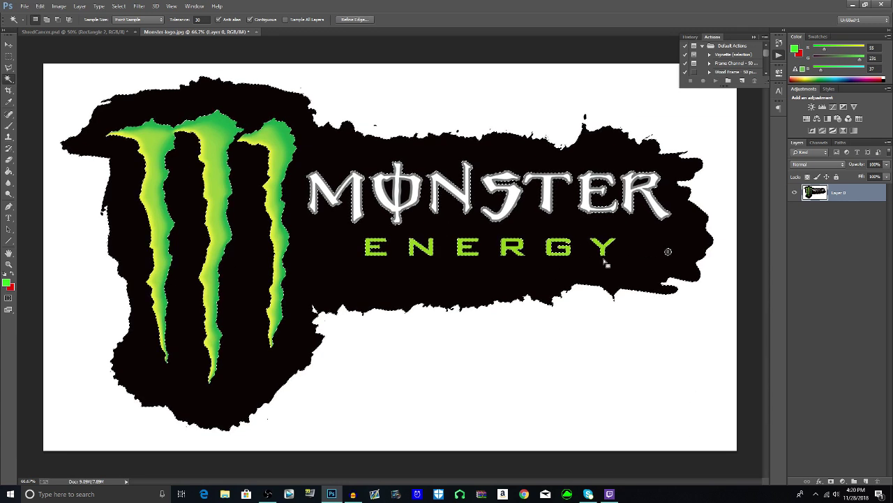
{"action": "left_click", "coordinate": [555, 256]}
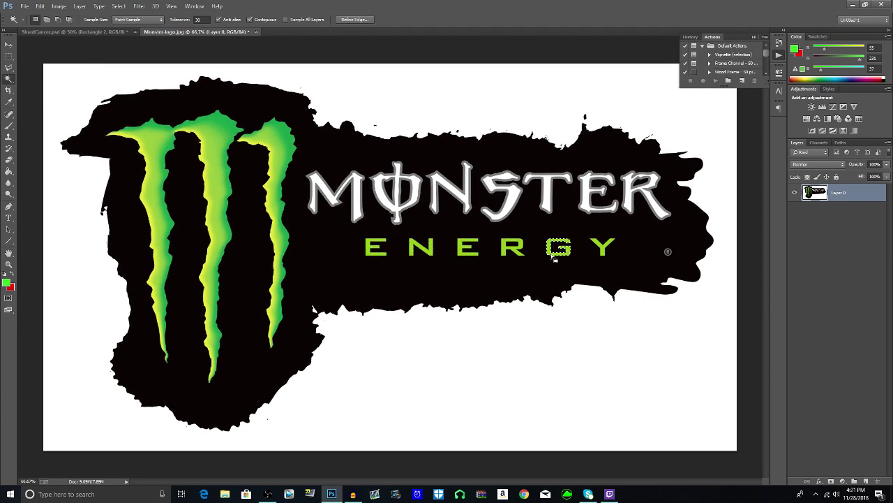
{"action": "left_click", "coordinate": [549, 270]}
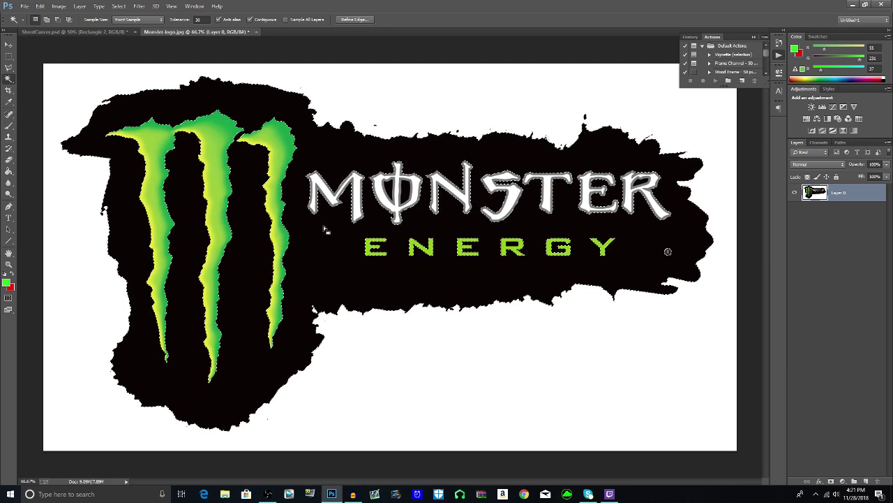
Try moving the Magic Wand selection across the canvas, and undo the move
{"action": "left_click", "coordinate": [9, 44]}
{"action": "left_click_drag", "start_coordinate": [343, 258], "coordinate": [450, 443]}
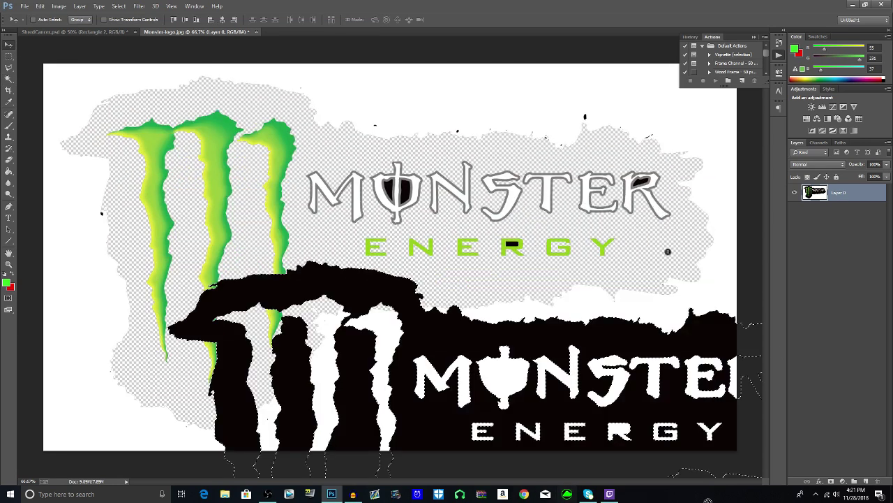
{"action": "left_click_drag", "start_coordinate": [708, 499], "coordinate": [853, 491]}
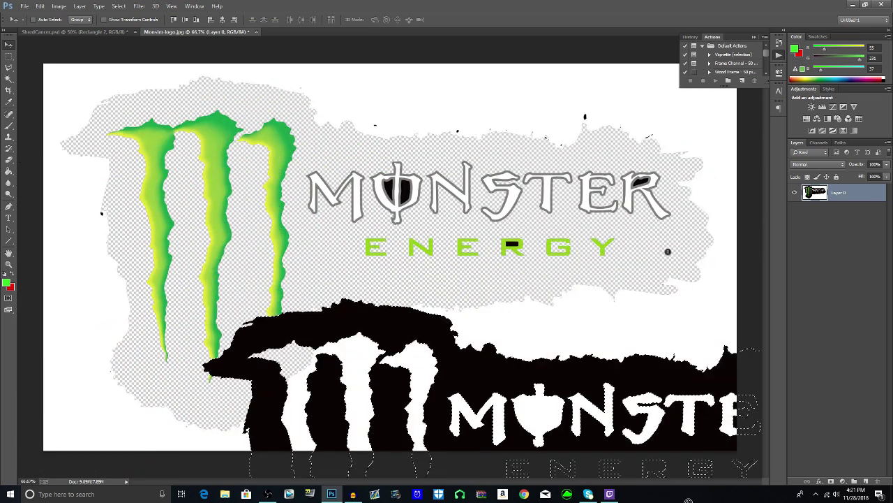
{"action": "left_click_drag", "start_coordinate": [688, 501], "coordinate": [689, 274]}
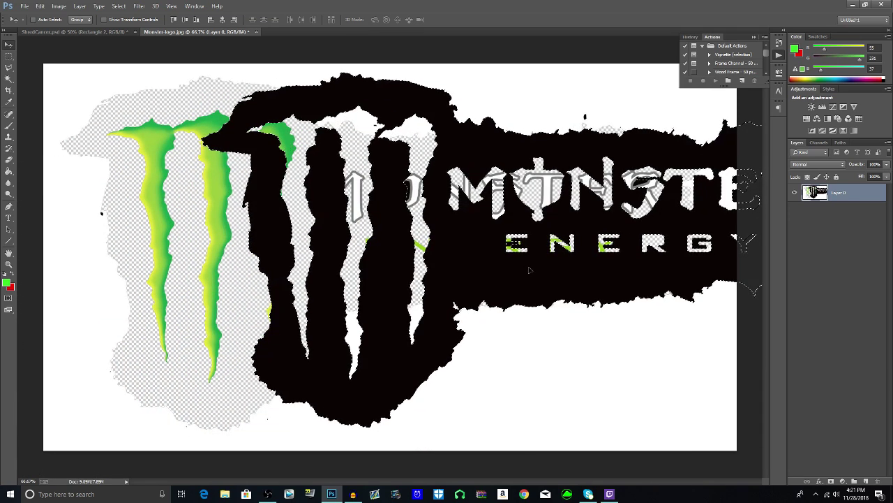
{"action": "key", "text": "z"}
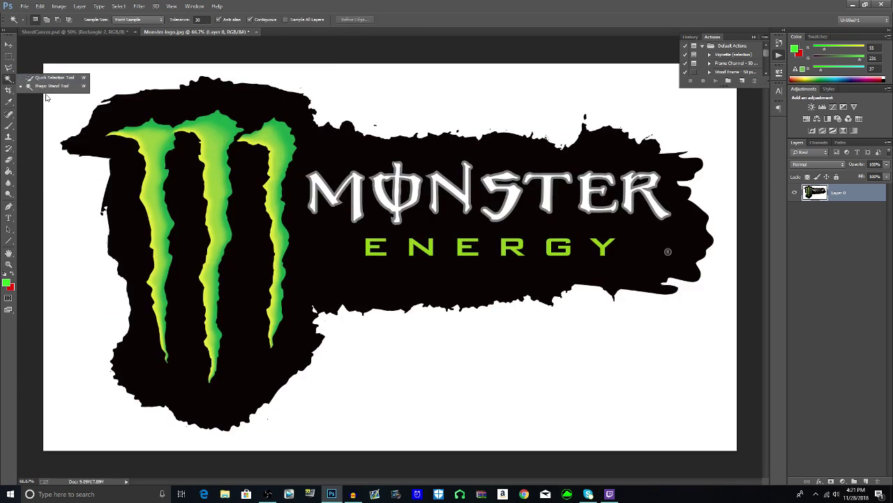
Select the entire Monster Energy logo, including its black backdrop, claw marks and lettering, with the Quick Selection tool
{"action": "left_click", "coordinate": [53, 77]}
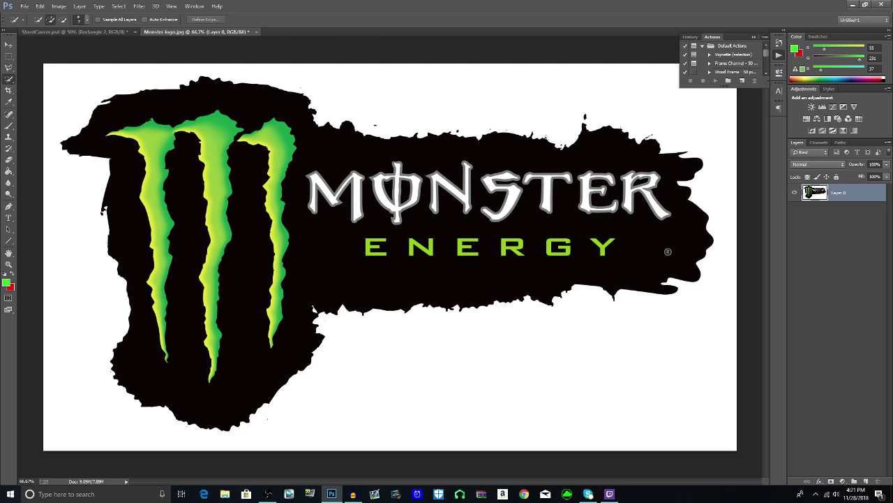
{"action": "left_click", "coordinate": [36, 23]}
{"action": "left_click", "coordinate": [122, 190]}
{"action": "left_click_drag", "start_coordinate": [126, 205], "coordinate": [162, 264]}
{"action": "left_click_drag", "start_coordinate": [152, 222], "coordinate": [175, 379]}
{"action": "mouse_move", "coordinate": [150, 115]}
{"action": "left_mouse_down"}
{"action": "mouse_move", "coordinate": [161, 104]}
{"action": "mouse_move", "coordinate": [209, 99]}
{"action": "mouse_move", "coordinate": [293, 110]}
{"action": "left_mouse_up"}
{"action": "left_click", "coordinate": [260, 286]}
{"action": "left_click_drag", "start_coordinate": [259, 287], "coordinate": [231, 369]}
{"action": "left_click", "coordinate": [216, 325]}
{"action": "left_click", "coordinate": [278, 293]}
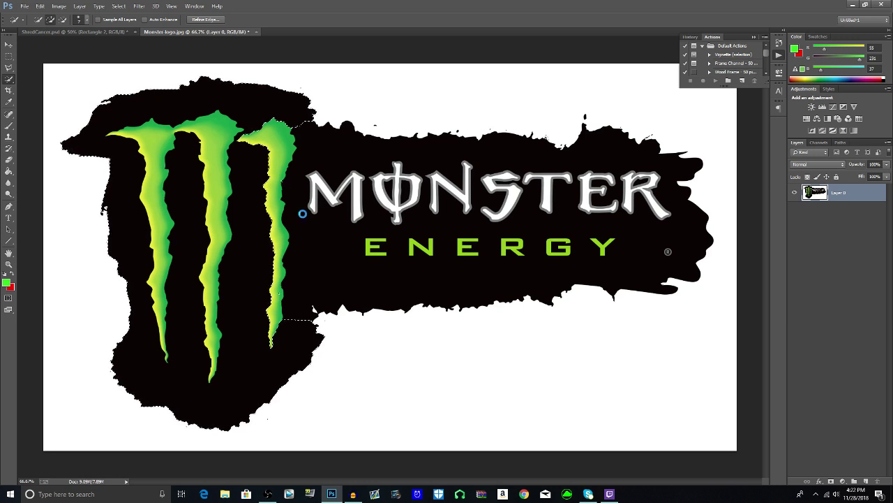
{"action": "mouse_move", "coordinate": [327, 245]}
{"action": "left_mouse_down"}
{"action": "mouse_move", "coordinate": [310, 281]}
{"action": "mouse_move", "coordinate": [347, 271]}
{"action": "mouse_move", "coordinate": [347, 288]}
{"action": "mouse_move", "coordinate": [441, 282]}
{"action": "left_mouse_up"}
Check the selection edge beneath the ENERGY lettering and move the selected logo into the ShredCancer.psd poster
{"action": "left_click", "coordinate": [9, 264]}
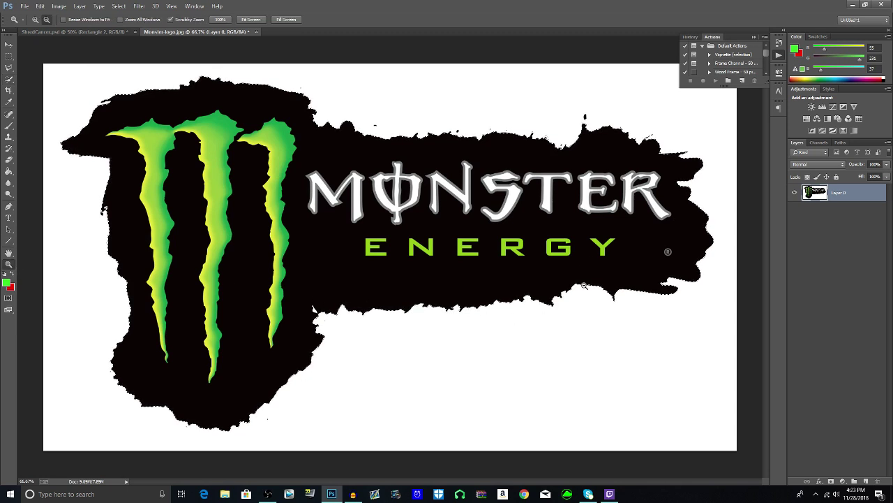
{"action": "left_click_drag", "start_coordinate": [584, 285], "coordinate": [817, 283]}
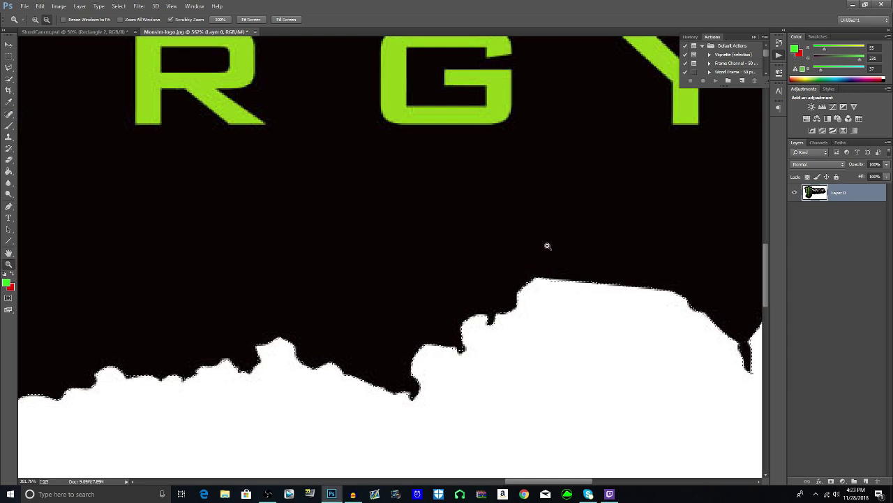
{"action": "scroll", "coordinate": [536, 281], "scroll_direction": "up", "scroll_amount": 5}
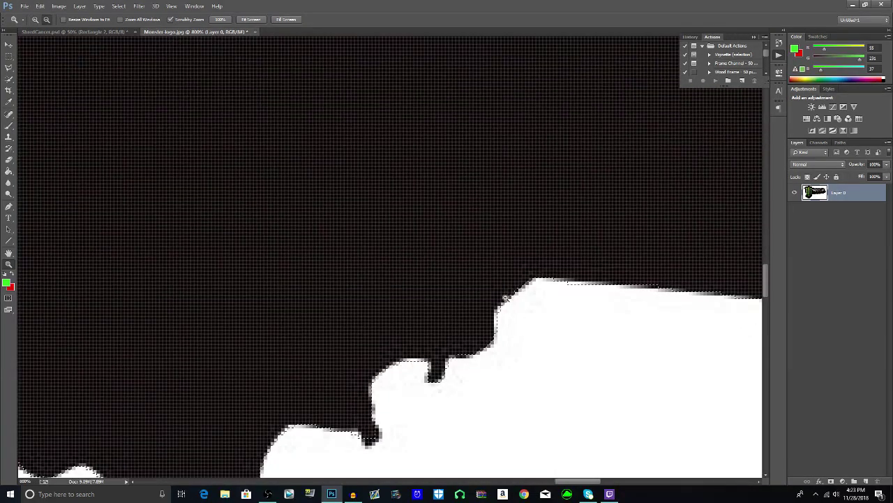
{"action": "scroll", "coordinate": [525, 282], "scroll_direction": "down", "scroll_amount": 1}
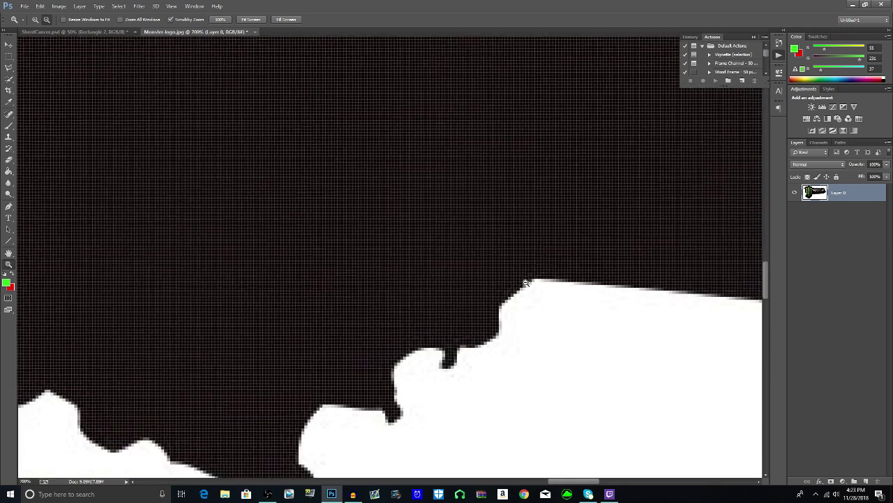
{"action": "scroll", "coordinate": [525, 282], "scroll_direction": "down", "scroll_amount": 7}
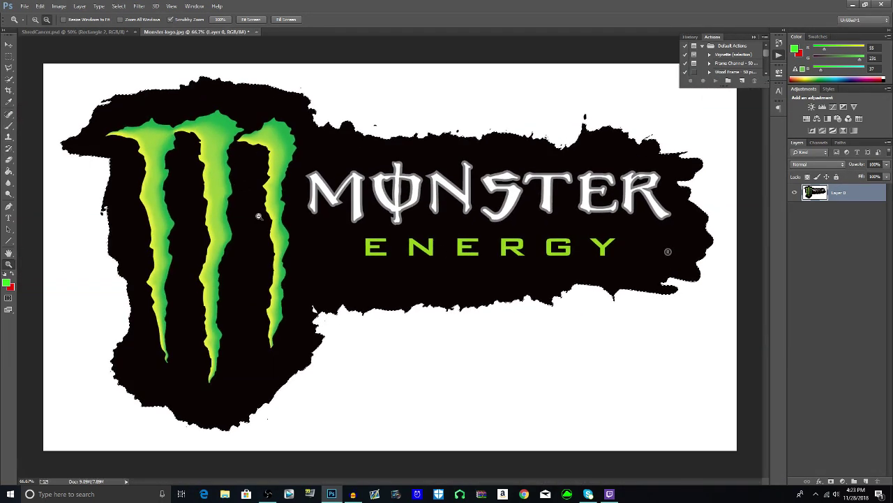
{"action": "left_click", "coordinate": [9, 45]}
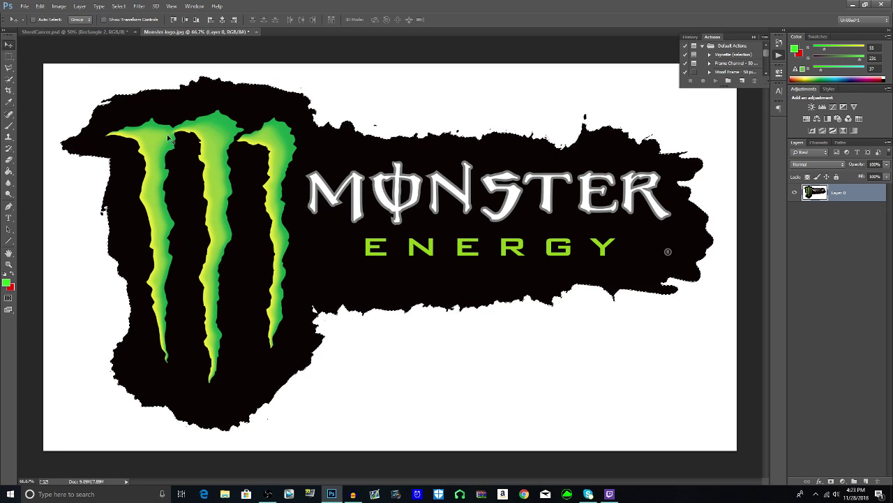
{"action": "left_click_drag", "start_coordinate": [199, 173], "coordinate": [216, 129]}
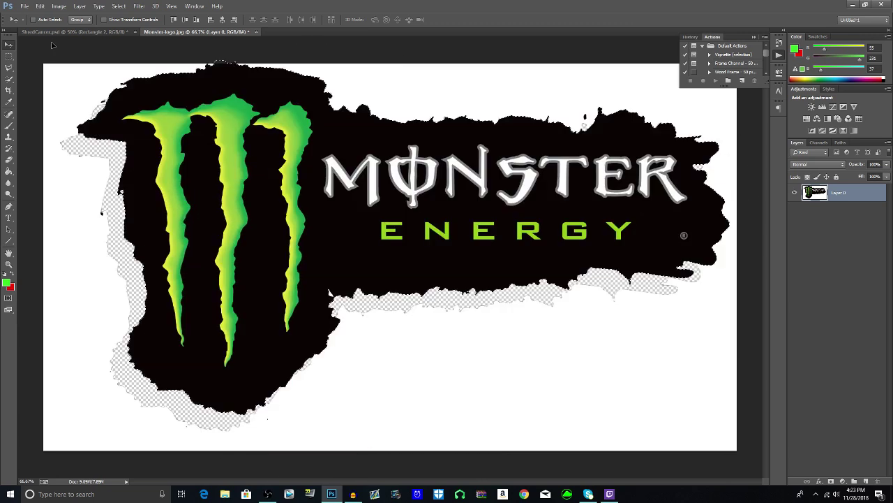
{"action": "left_click_drag", "start_coordinate": [52, 43], "coordinate": [325, 216]}
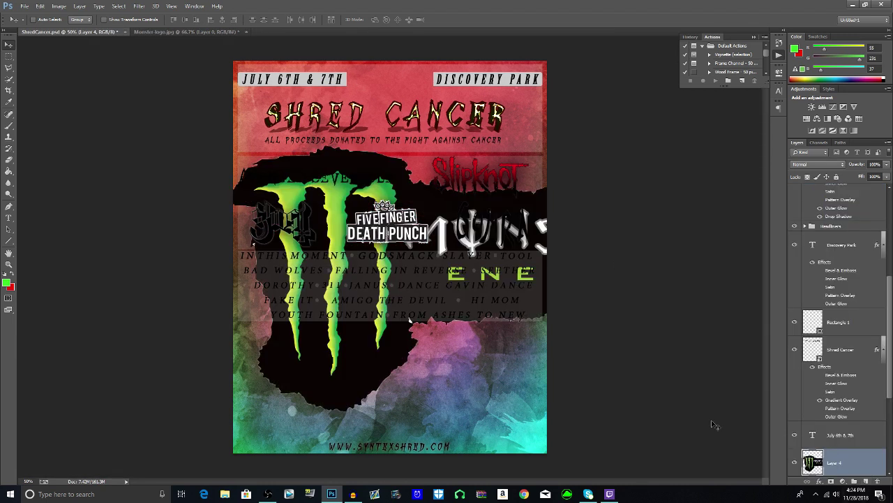
Move the imported logo's layer above the Secondary Bands group and rename it Monster logo
{"action": "scroll", "coordinate": [845, 415], "scroll_direction": "down", "scroll_amount": 1}
{"action": "scroll", "coordinate": [845, 414], "scroll_direction": "down", "scroll_amount": 7}
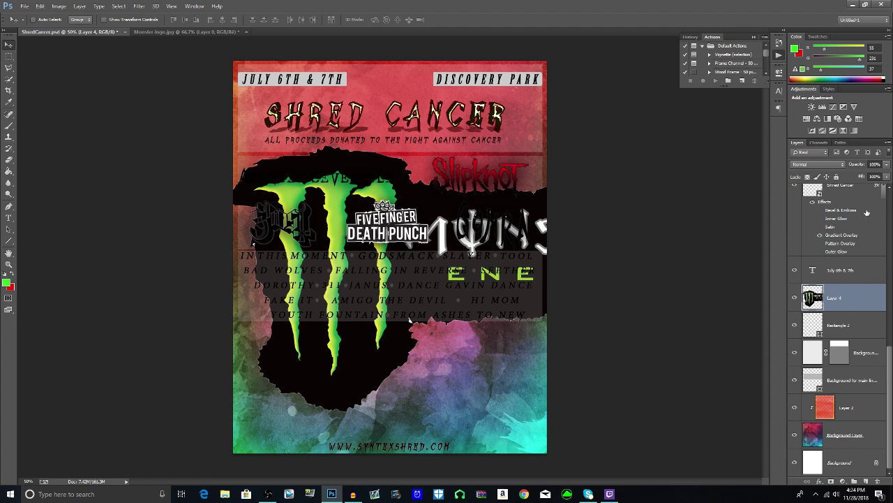
{"action": "scroll", "coordinate": [864, 234], "scroll_direction": "up", "scroll_amount": 12}
{"action": "scroll", "coordinate": [863, 247], "scroll_direction": "down", "scroll_amount": 10}
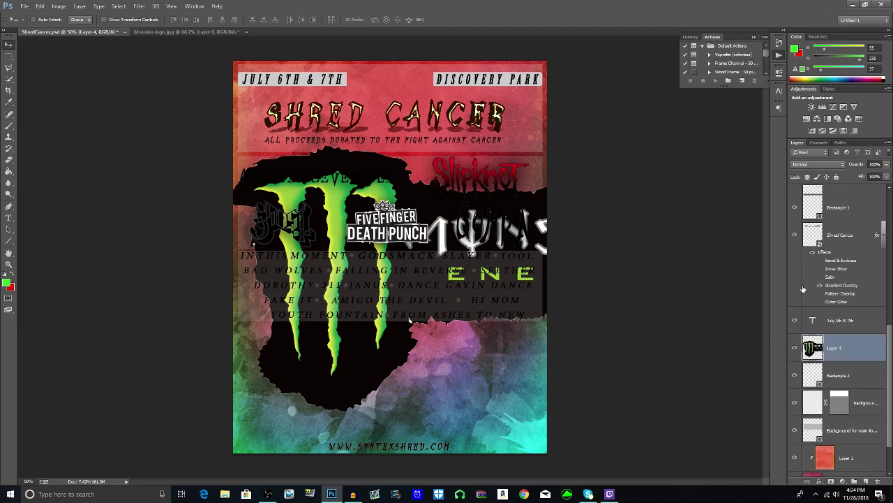
{"action": "scroll", "coordinate": [803, 289], "scroll_direction": "up", "scroll_amount": 6}
{"action": "scroll", "coordinate": [799, 244], "scroll_direction": "down", "scroll_amount": 7}
{"action": "left_click_drag", "start_coordinate": [843, 339], "coordinate": [815, 190]}
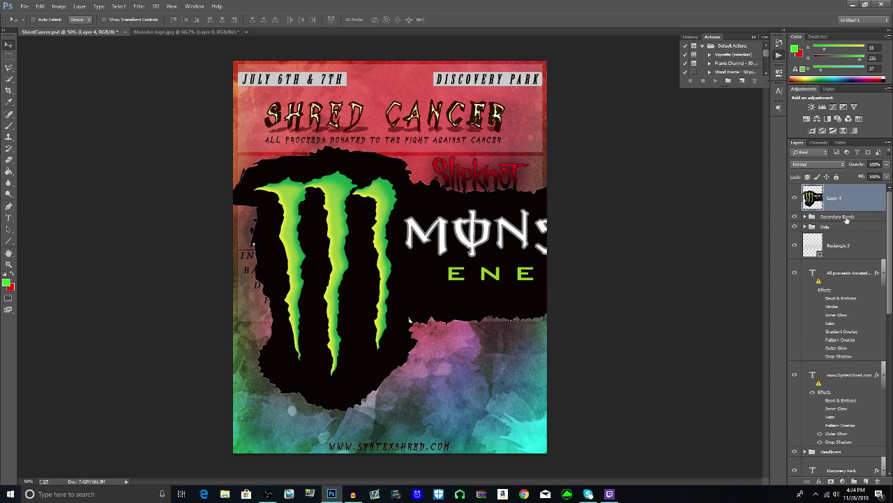
{"action": "double_click", "coordinate": [836, 197]}
{"action": "key", "text": "Return"}
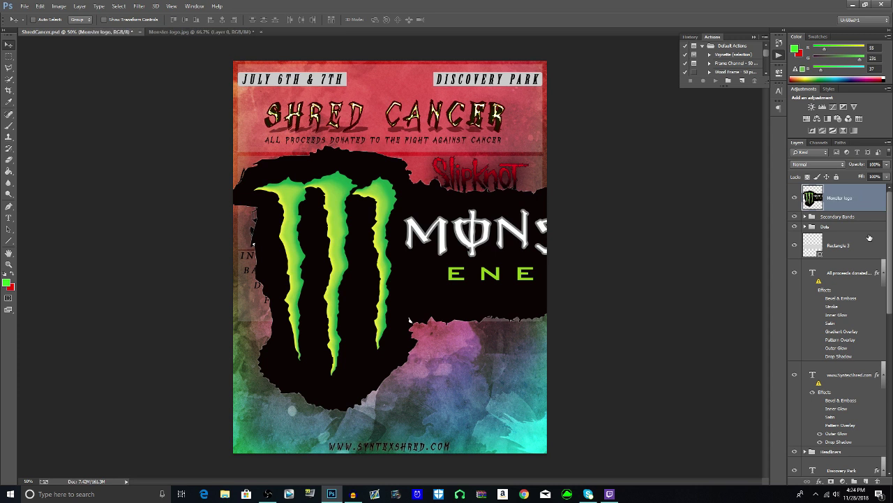
Scale down the Monster logo and place it at the poster's top between the July 6th & 7th and Discovery Park banners
{"action": "left_click_drag", "start_coordinate": [420, 272], "coordinate": [452, 272]}
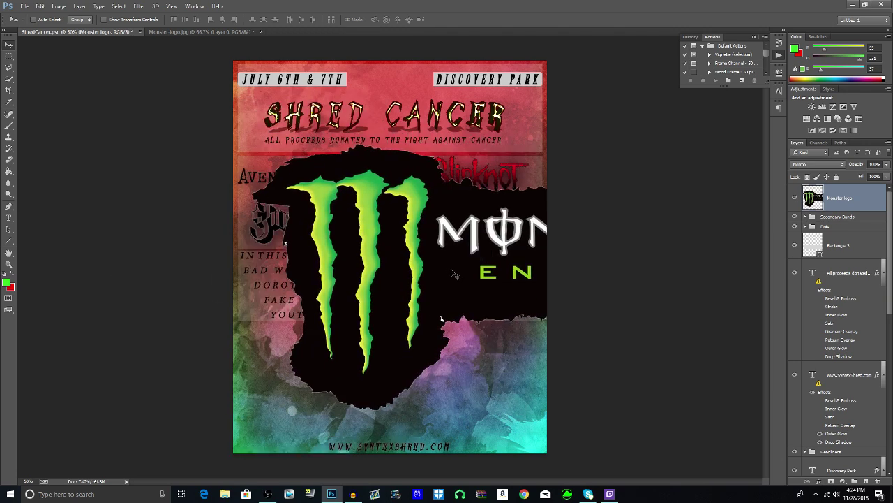
{"action": "key", "text": "ctrl+t"}
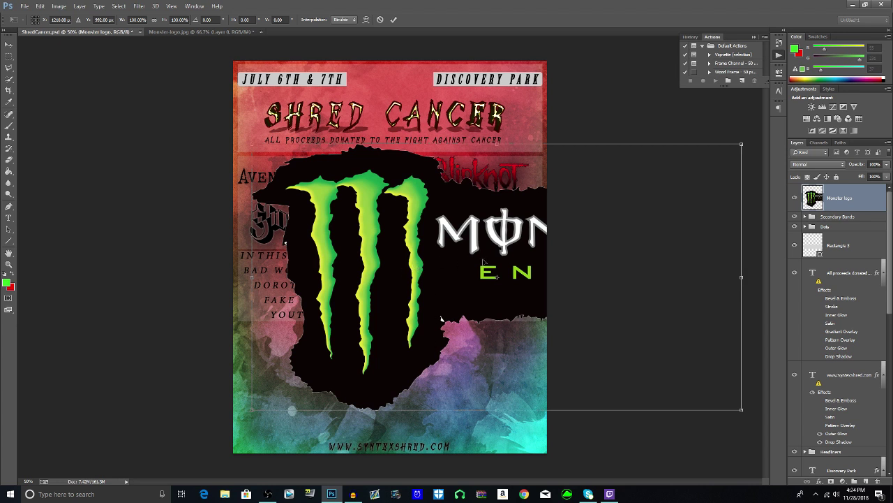
{"action": "left_click_drag", "start_coordinate": [483, 260], "coordinate": [402, 267]}
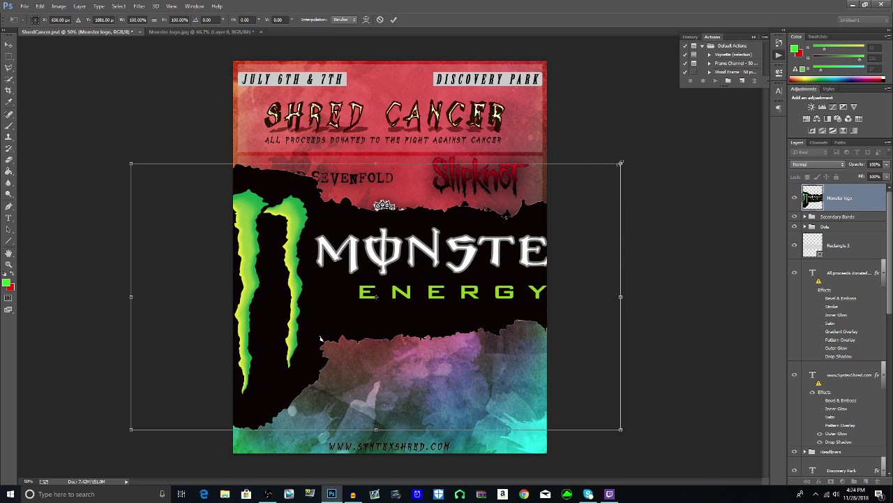
{"action": "left_click_drag", "start_coordinate": [620, 164], "coordinate": [378, 166]}
{"action": "left_click_drag", "start_coordinate": [417, 145], "coordinate": [402, 86]}
{"action": "key", "text": "Return"}
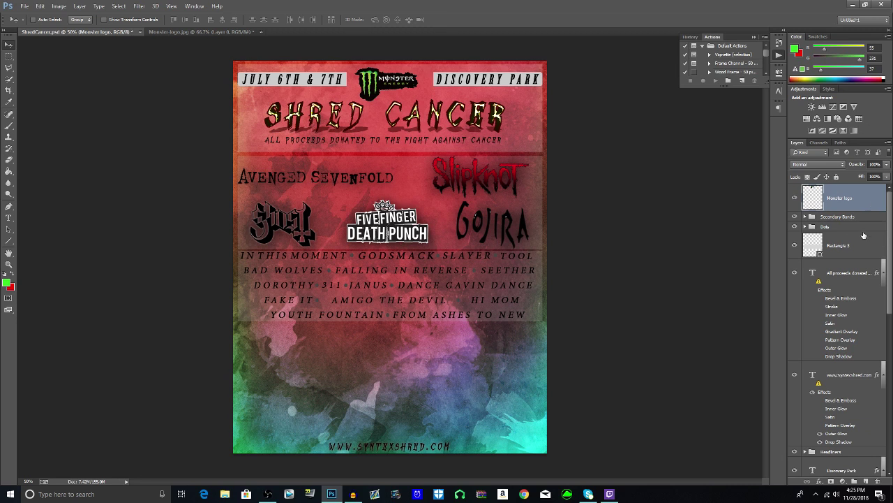
Enable a Drop Shadow in the Monster logo's layer style
{"action": "left_click_drag", "start_coordinate": [693, 342], "coordinate": [628, 202]}
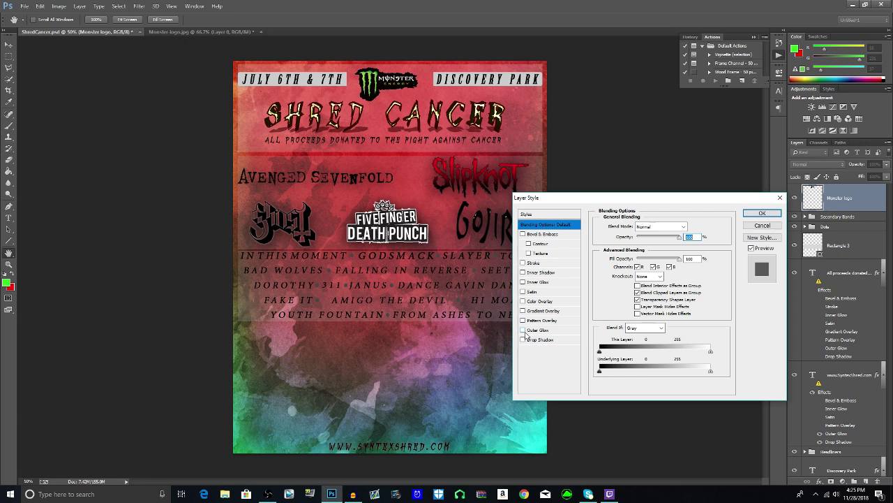
{"action": "left_click", "coordinate": [523, 340]}
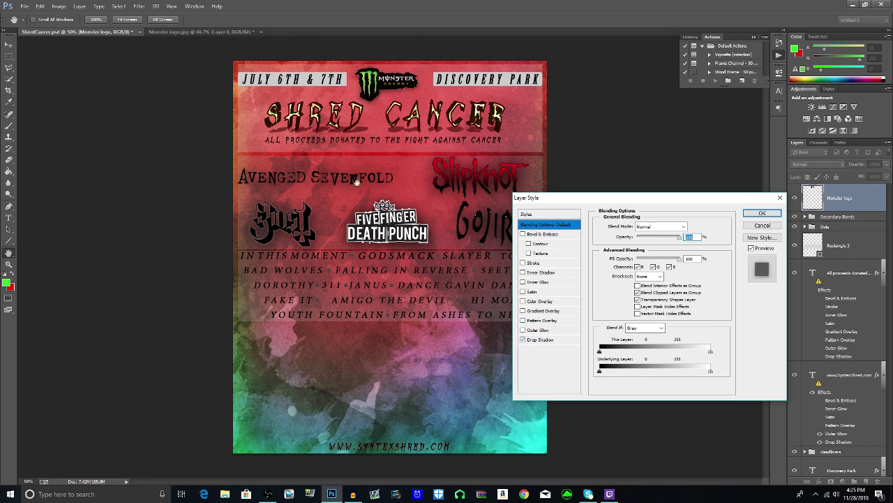
Try Outer Glow, Gradient Overlay, Satin and Stroke effects on the Monster logo, switching each one off again
{"action": "left_click", "coordinate": [522, 330]}
{"action": "left_click", "coordinate": [523, 330]}
{"action": "left_click", "coordinate": [524, 310]}
{"action": "left_click", "coordinate": [525, 310]}
{"action": "left_click", "coordinate": [523, 292]}
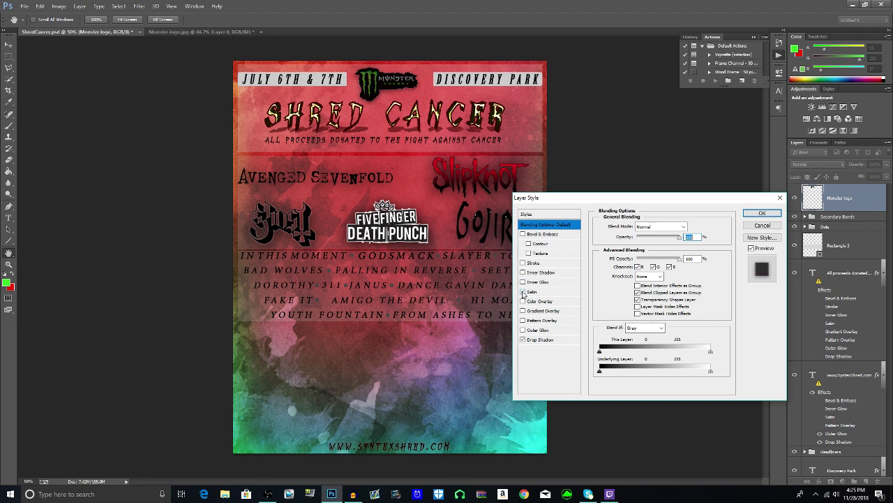
{"action": "left_click", "coordinate": [522, 263]}
{"action": "left_click", "coordinate": [522, 263]}
{"action": "left_click", "coordinate": [523, 292]}
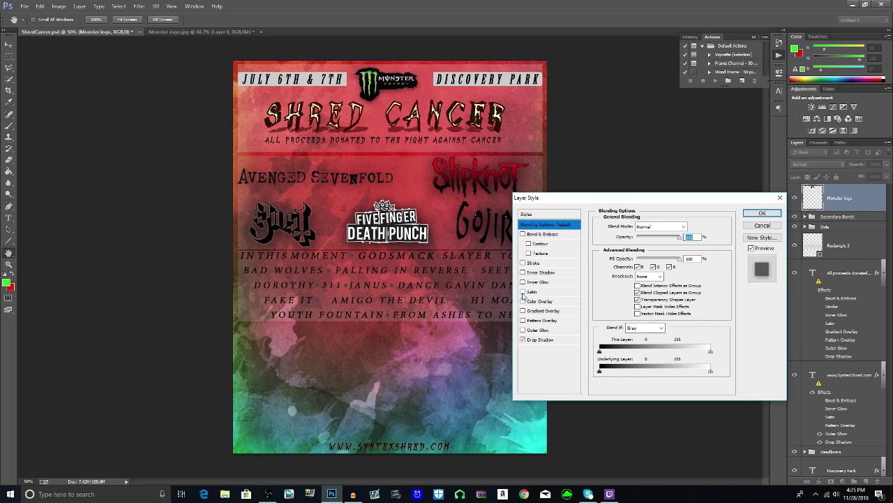
Apply the Drop Shadow to the Monster logo layer and check its layer style settings without further changes
{"action": "left_click", "coordinate": [763, 213]}
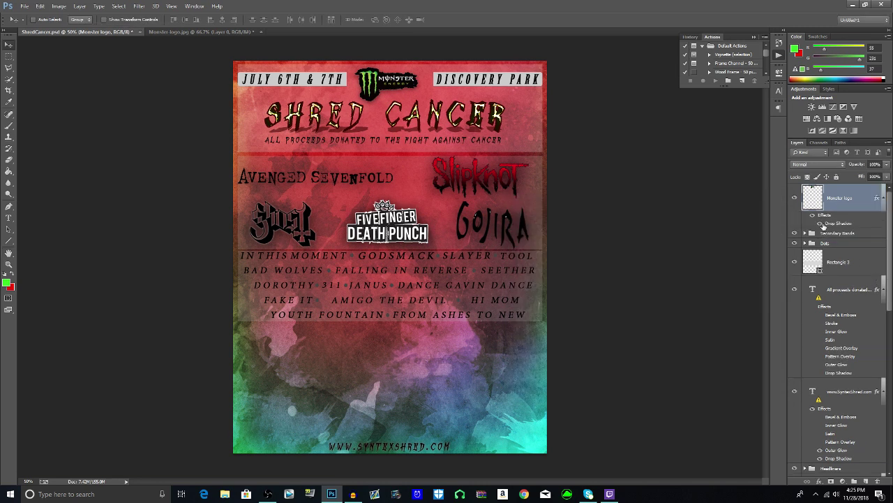
{"action": "double_click", "coordinate": [823, 226]}
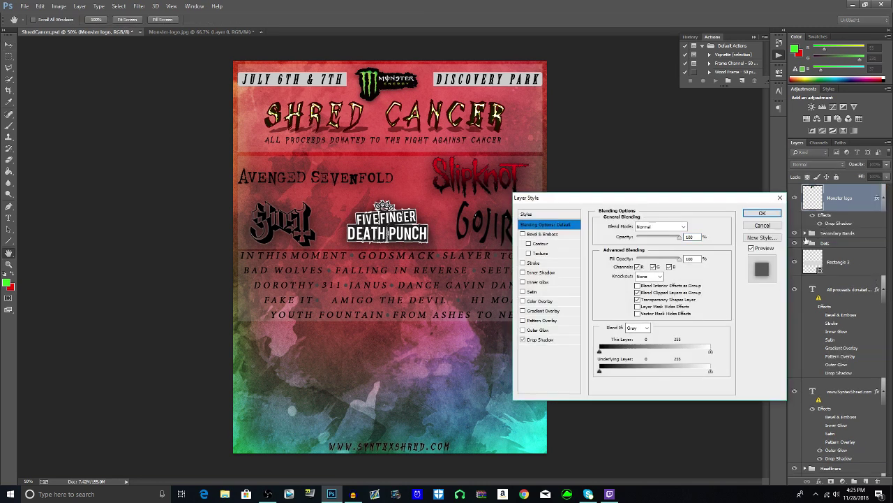
{"action": "left_click", "coordinate": [763, 225]}
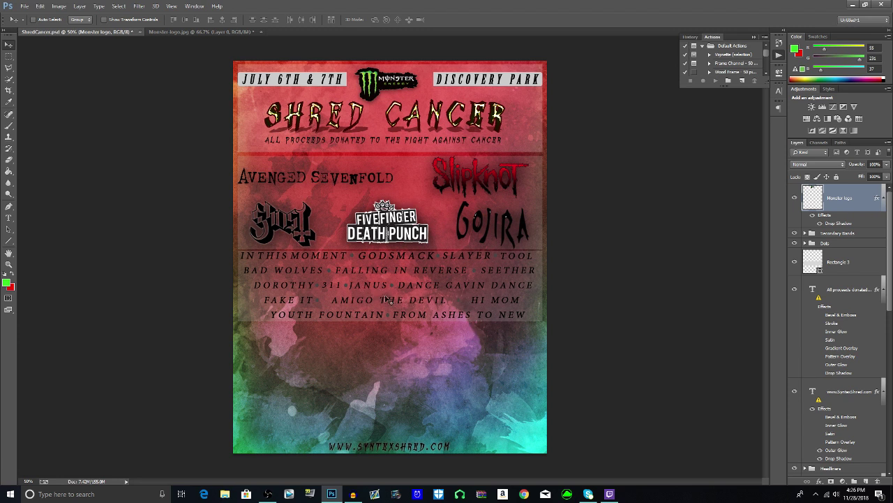
Select the July 6th & 7th text layer and switch to the 3D workspace to show its 3D object options
{"action": "scroll", "coordinate": [859, 270], "scroll_direction": "down", "scroll_amount": 10}
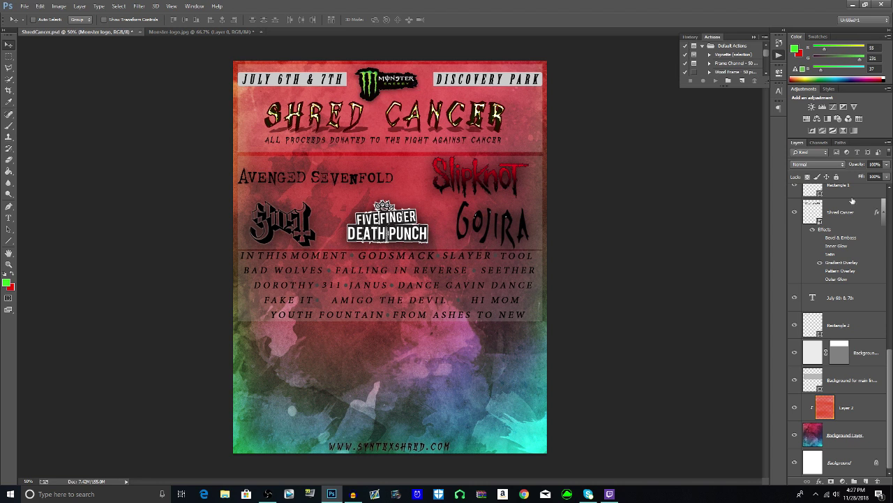
{"action": "left_click", "coordinate": [844, 304]}
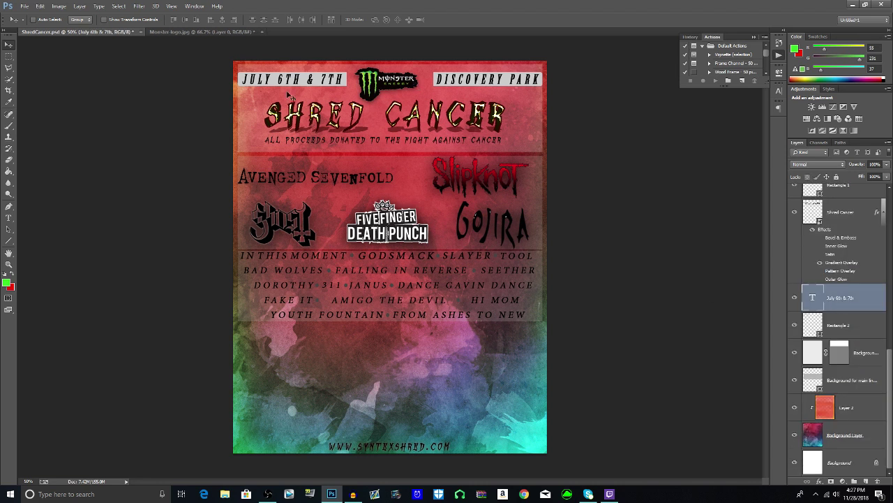
{"action": "left_click", "coordinate": [848, 21]}
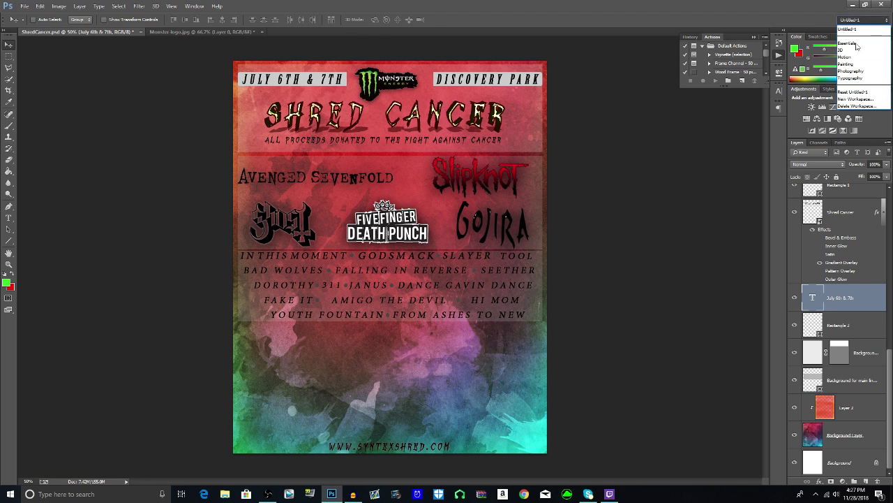
{"action": "left_click", "coordinate": [855, 50]}
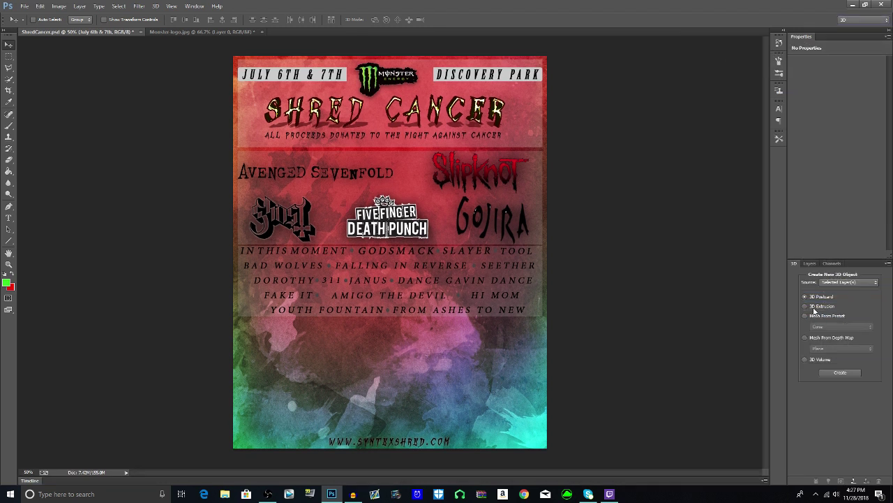
Restore the Untitled-1 workspace and bring the Monster logo layer back into view
{"action": "left_click", "coordinate": [845, 22]}
{"action": "left_click", "coordinate": [846, 30]}
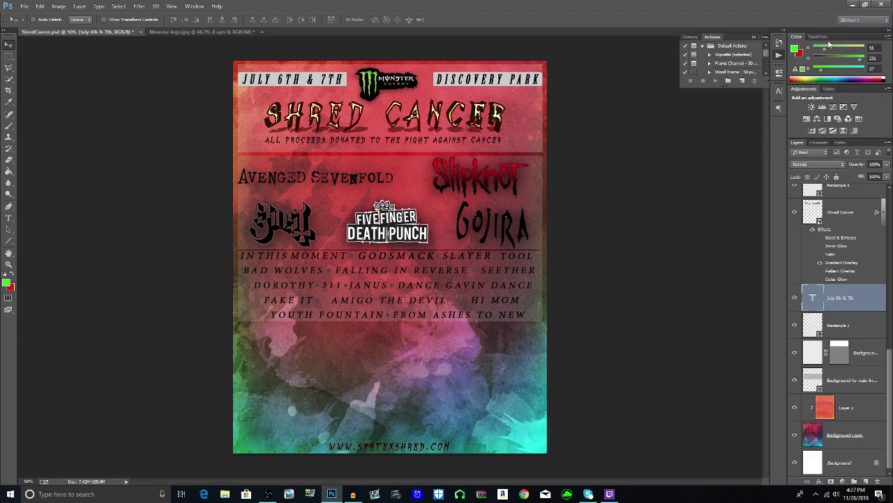
{"action": "left_click", "coordinate": [853, 22]}
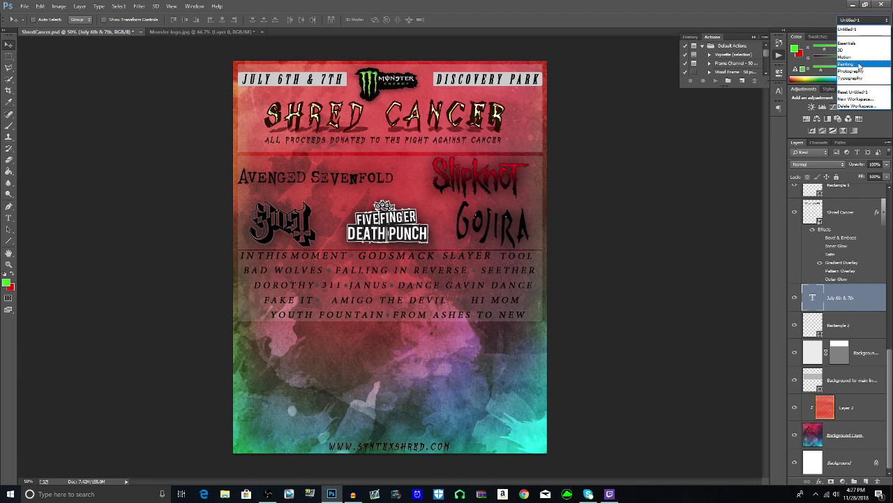
{"action": "left_click", "coordinate": [848, 30]}
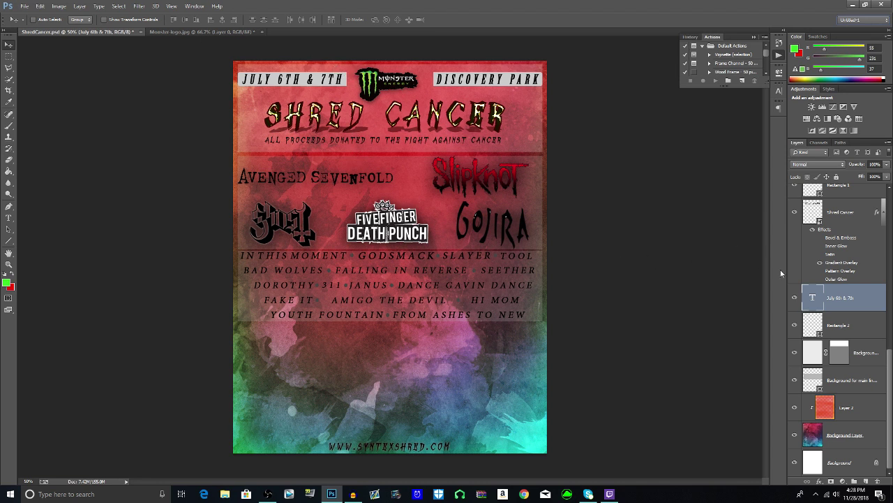
{"action": "scroll", "coordinate": [833, 277], "scroll_direction": "up", "scroll_amount": 5}
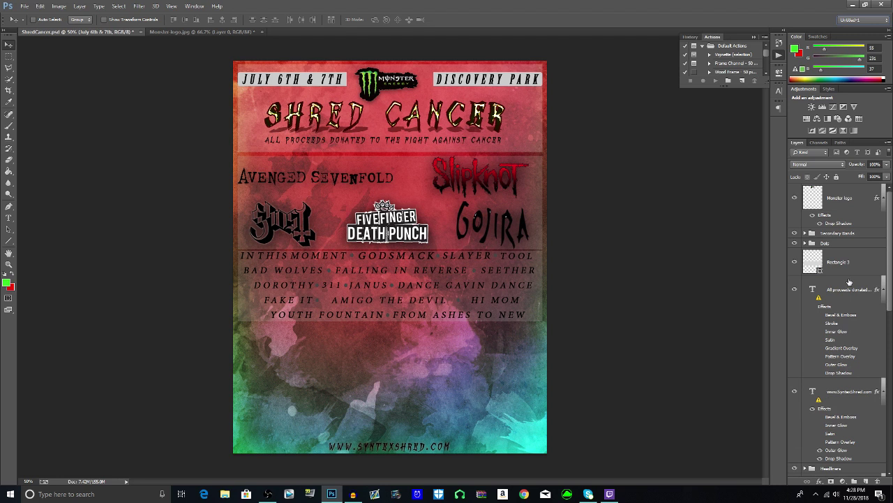